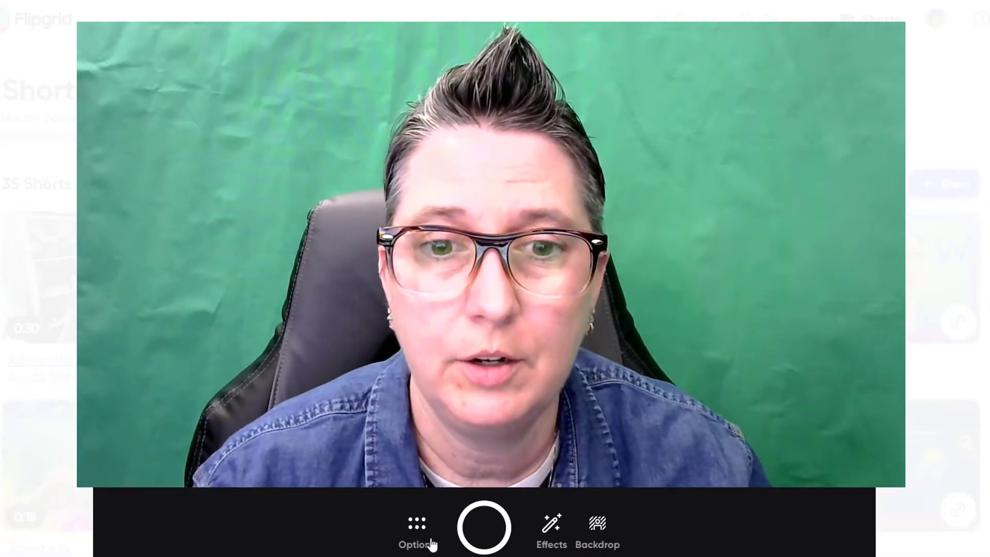
Switch the recording camera to HUE HD Camera in the device settings and close the settings
left_click(420, 536)
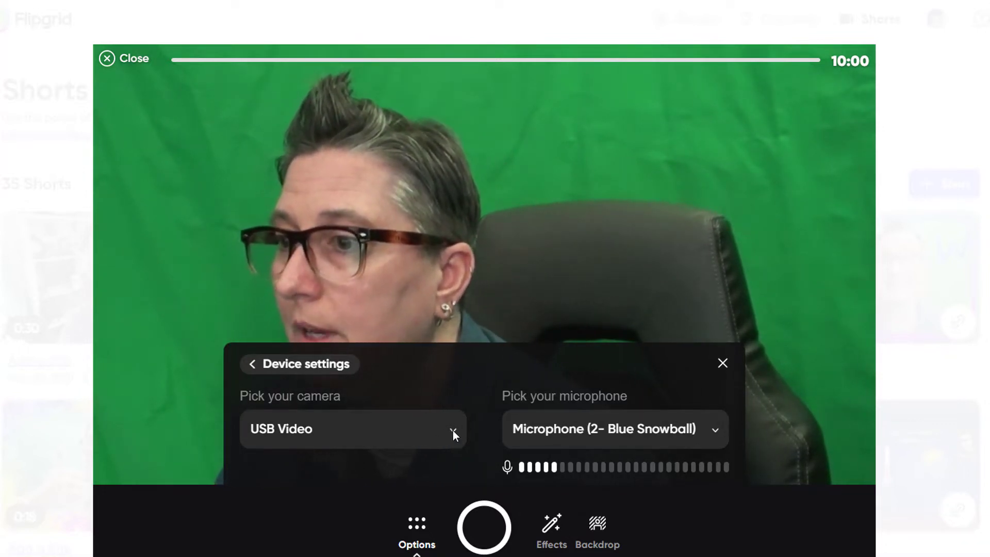
left_click(453, 429)
scroll(432, 357, "down", 2)
scroll(432, 355, "up", 2)
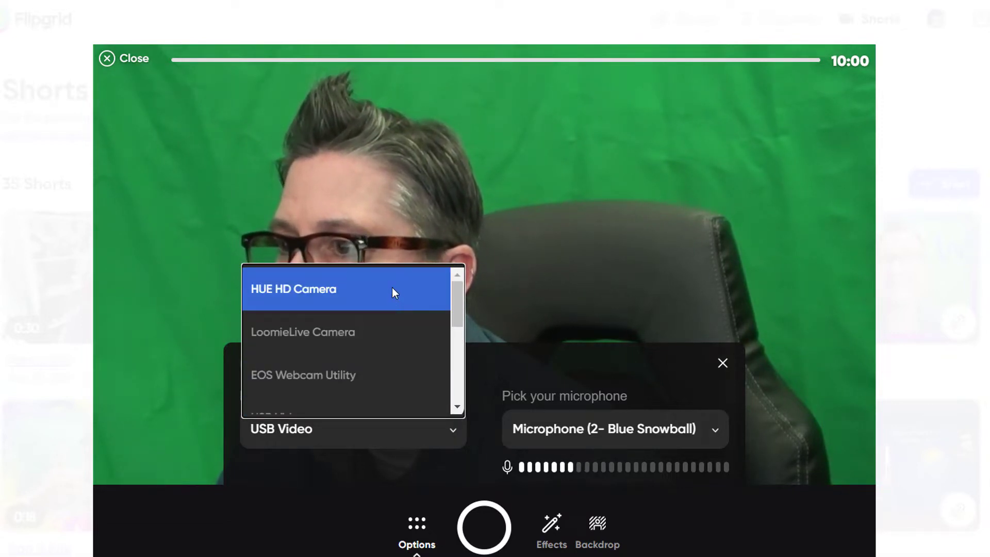
left_click(392, 287)
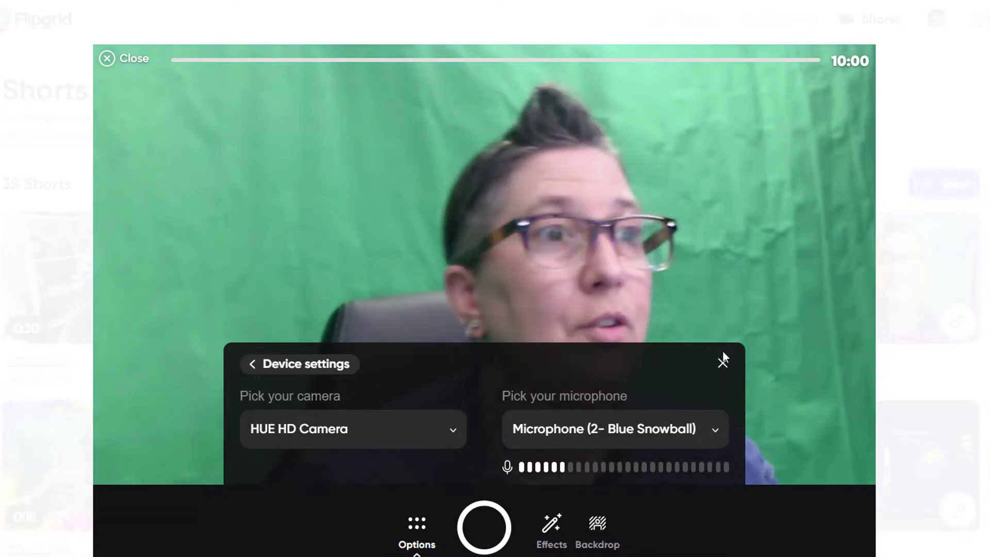
left_click(723, 365)
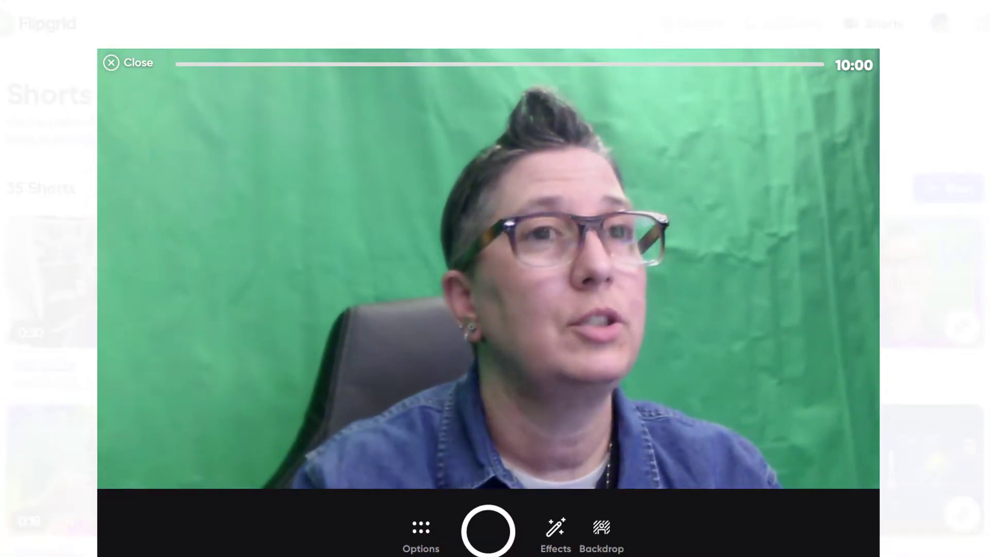
Toggle mirroring of the camera video and close the recording options
left_click(420, 540)
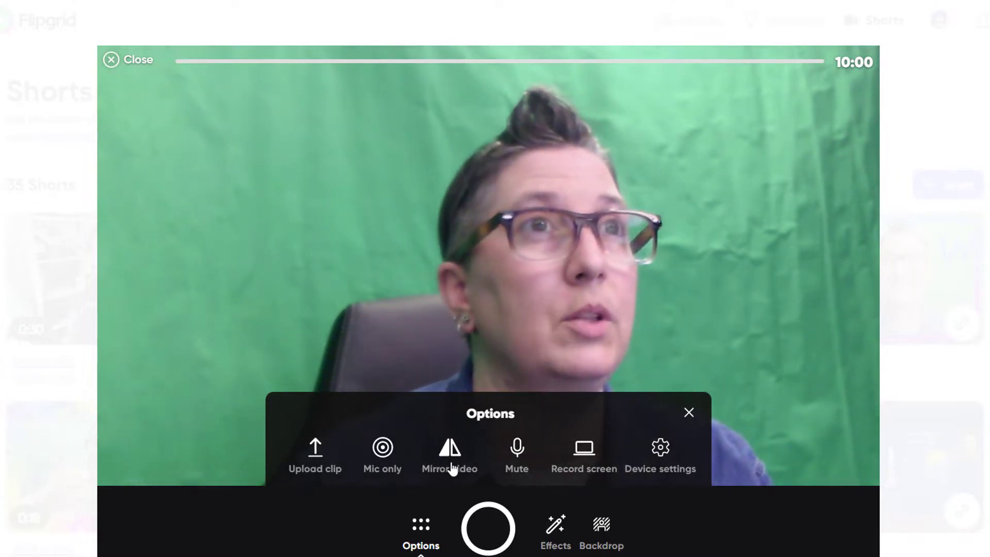
left_click(452, 467)
left_click(421, 531)
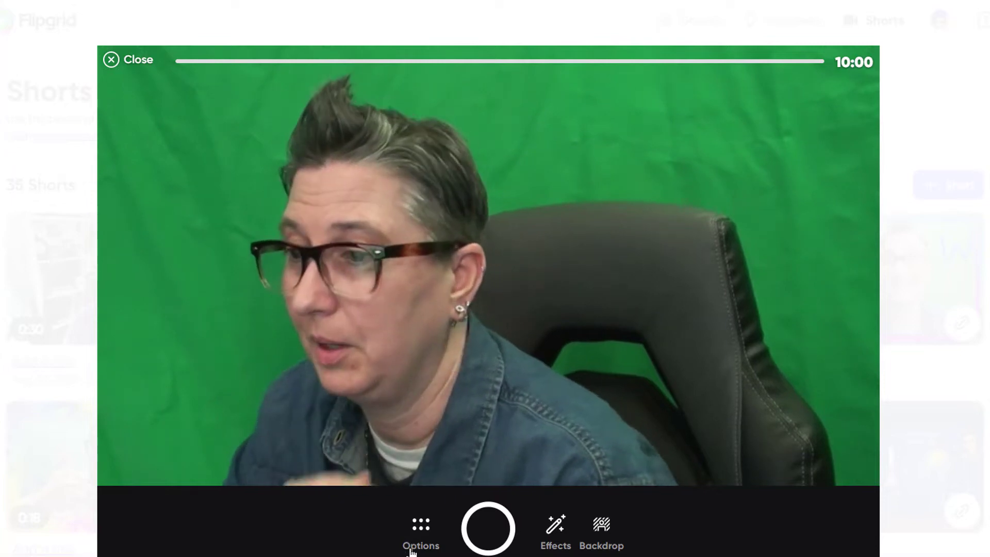
Try to start a screen recording from the recording options, and return to the camera view
left_click(418, 528)
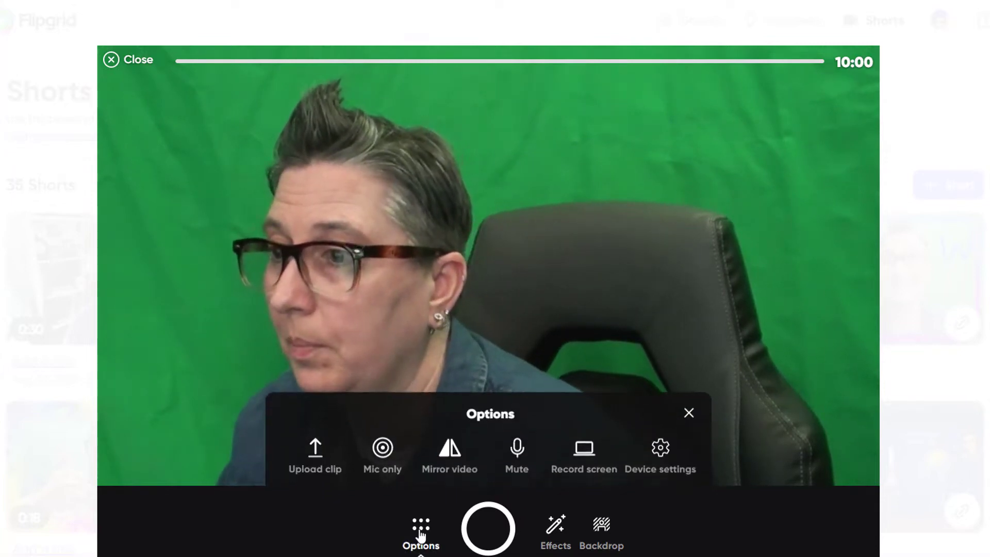
left_click(583, 458)
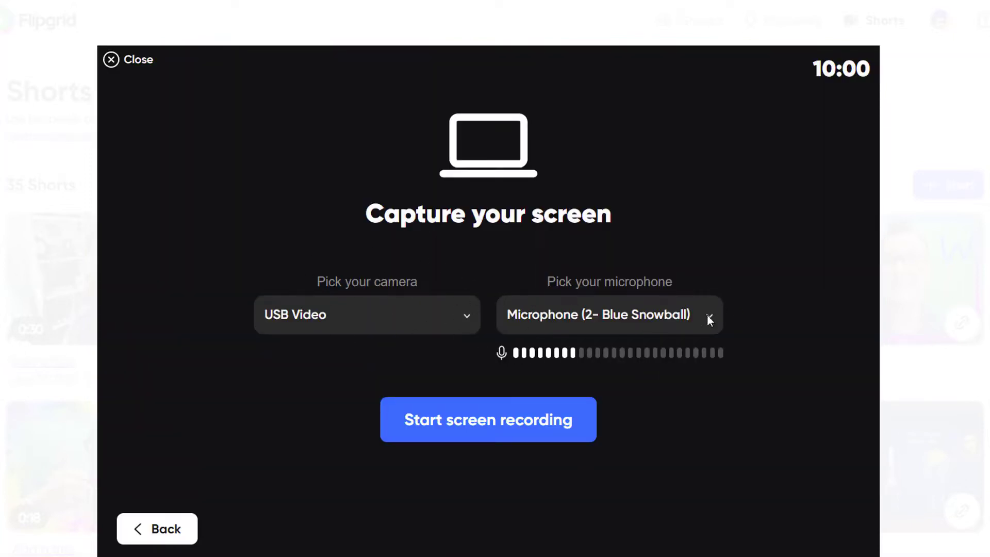
left_click(521, 429)
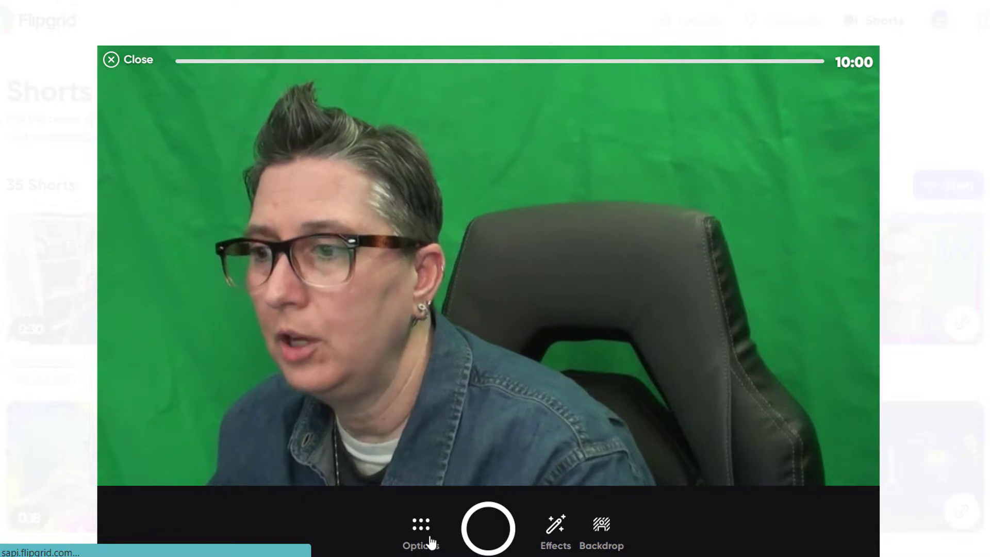
left_click(426, 539)
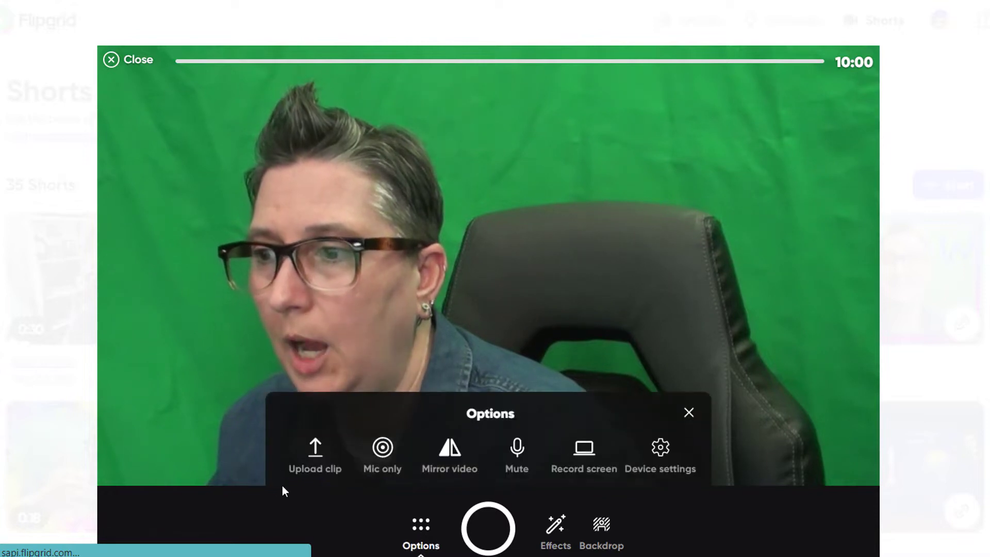
left_click(689, 414)
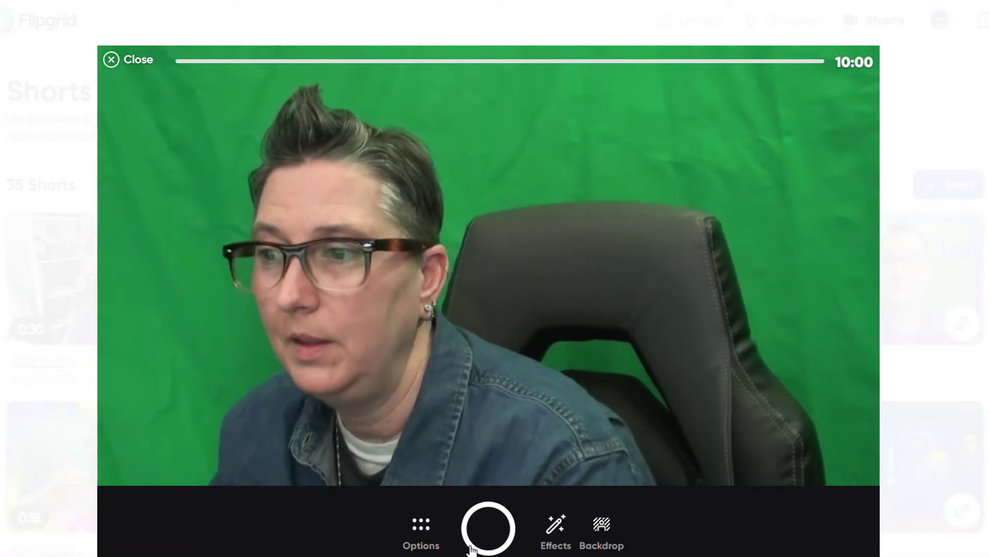
Open the filter effects and apply the pink-and-blue gradient filter to the camera video
left_click(556, 532)
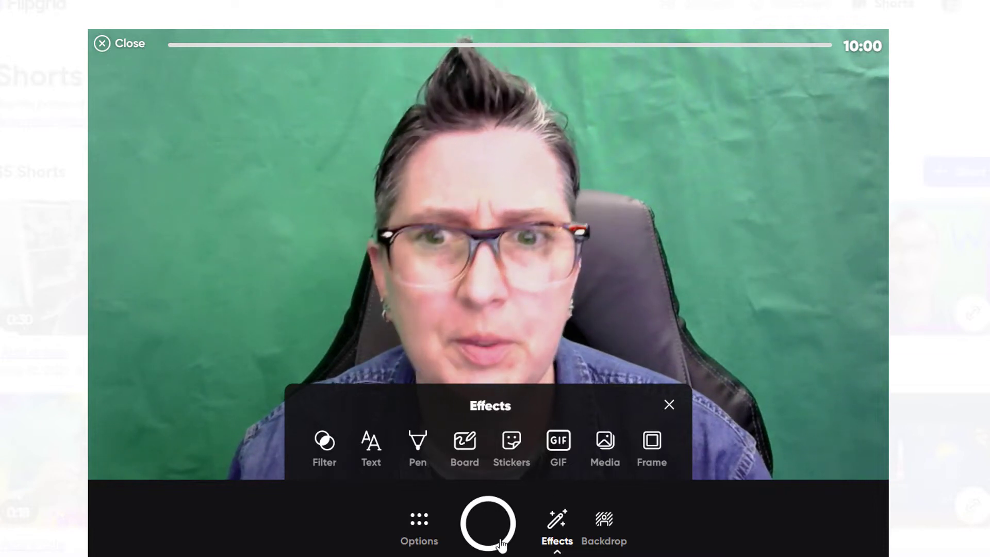
left_click(325, 444)
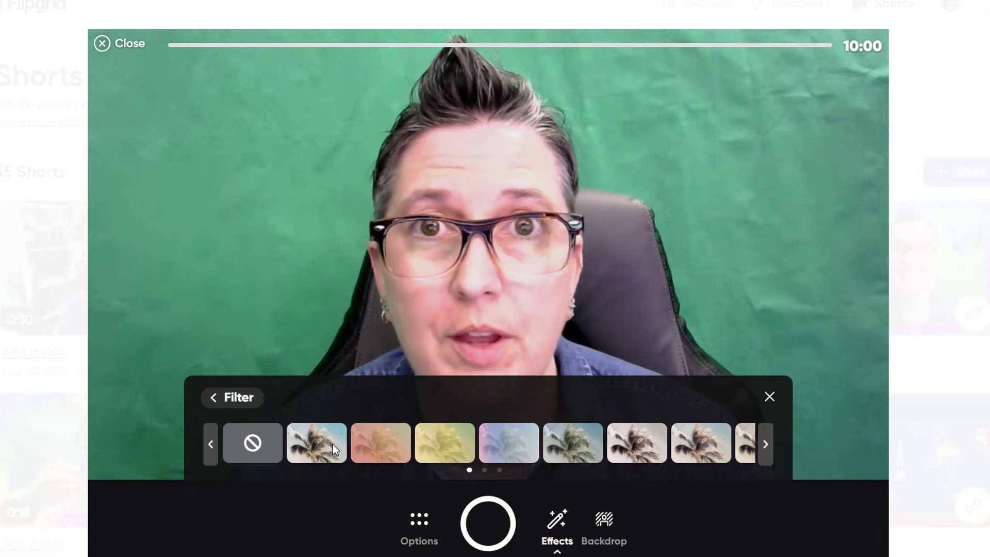
left_click(333, 446)
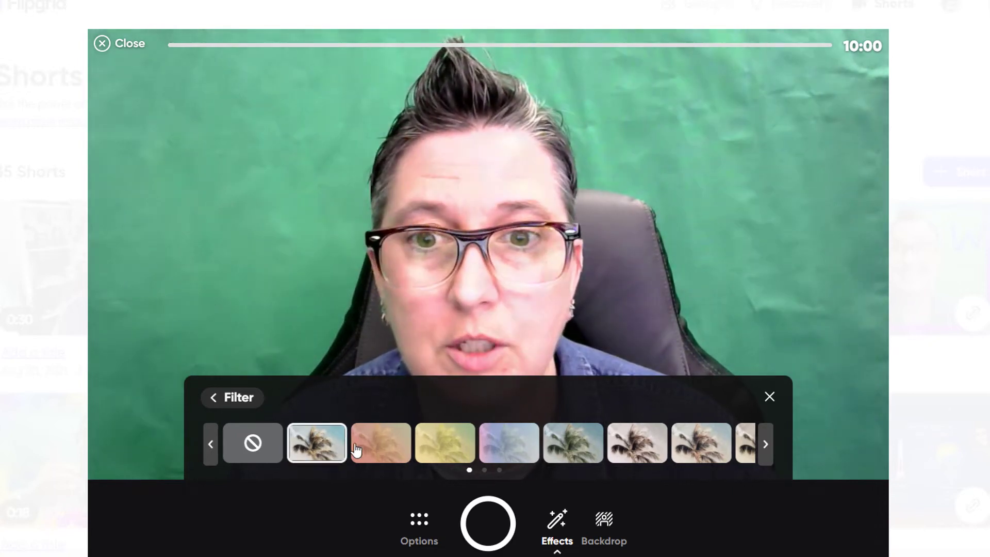
left_click(529, 452)
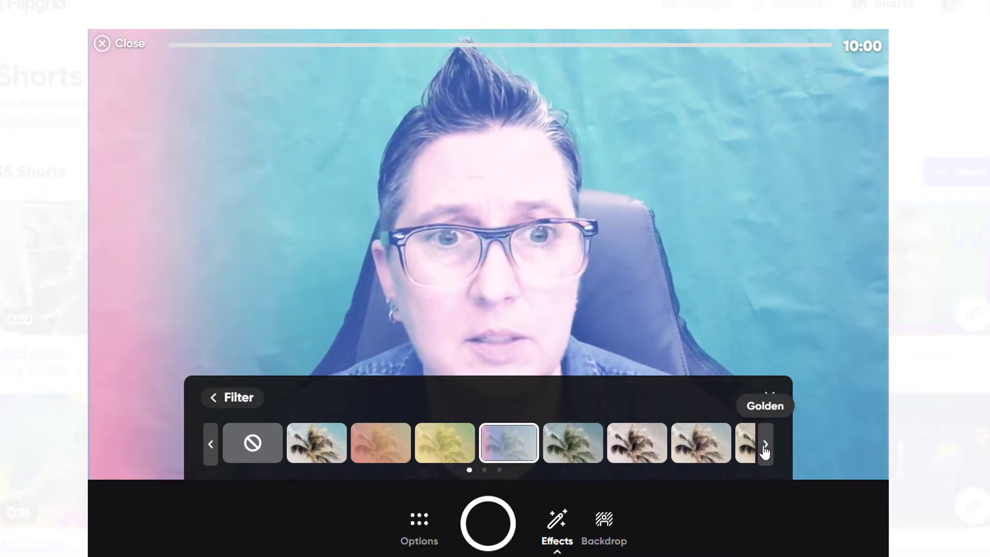
Try the violet-grey, Black and White, and light grey filters on the camera video
left_click(764, 446)
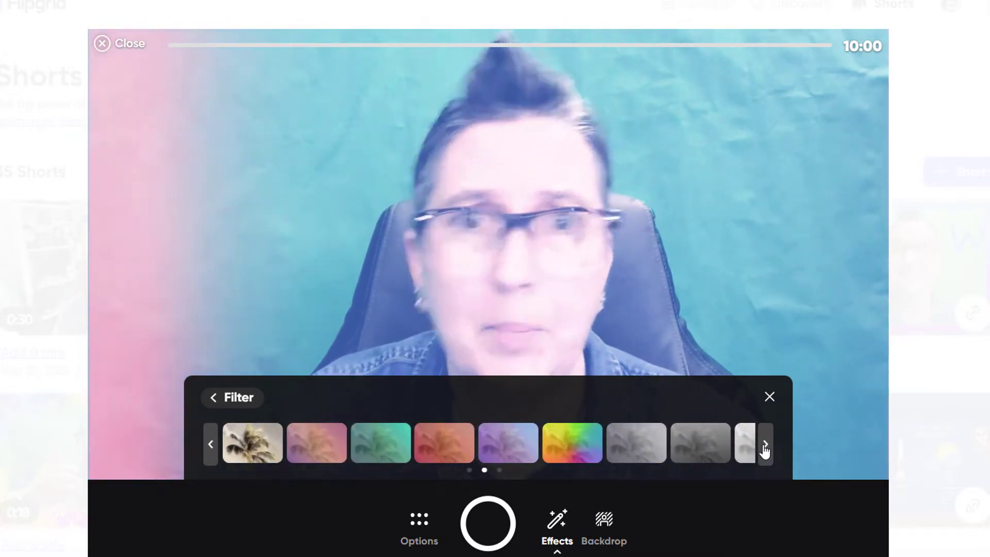
left_click(638, 450)
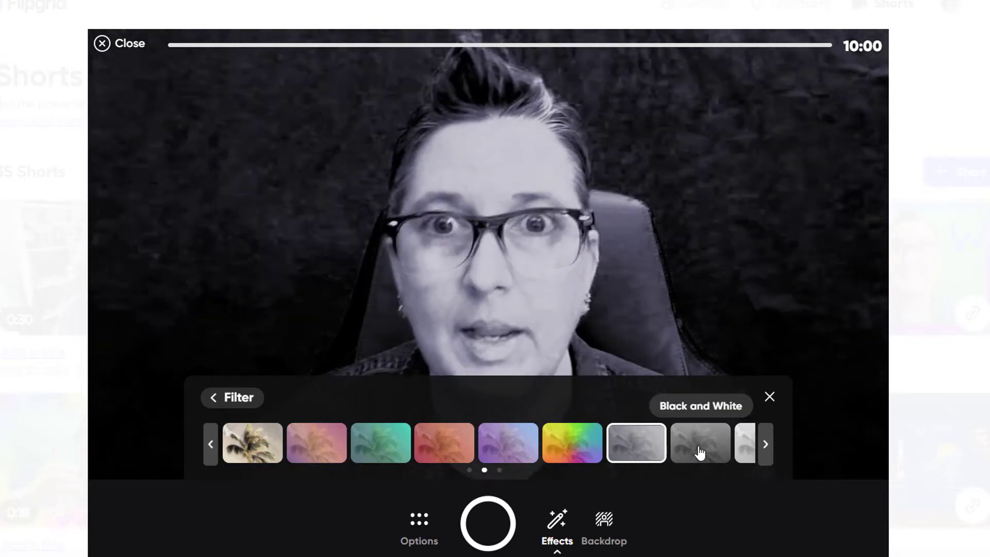
left_click(700, 453)
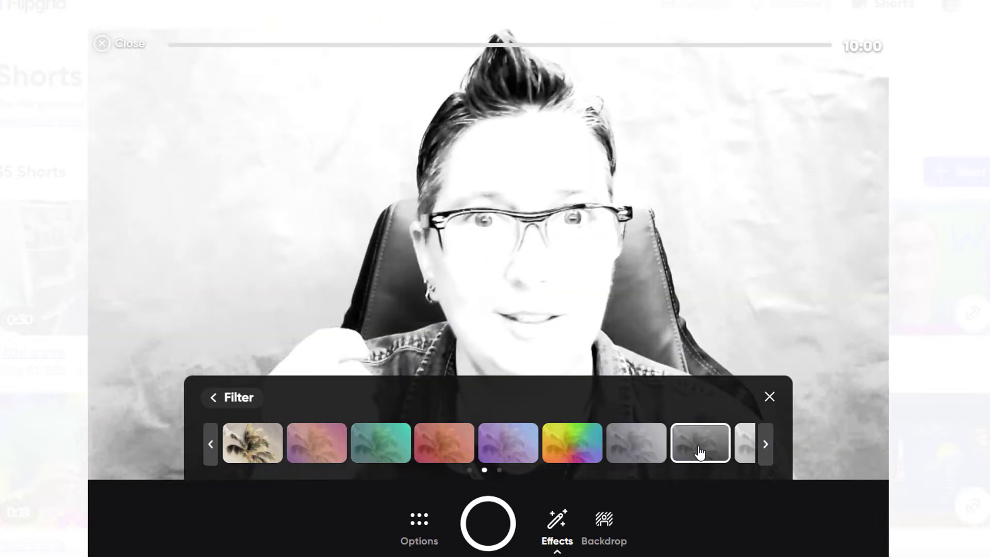
left_click(747, 452)
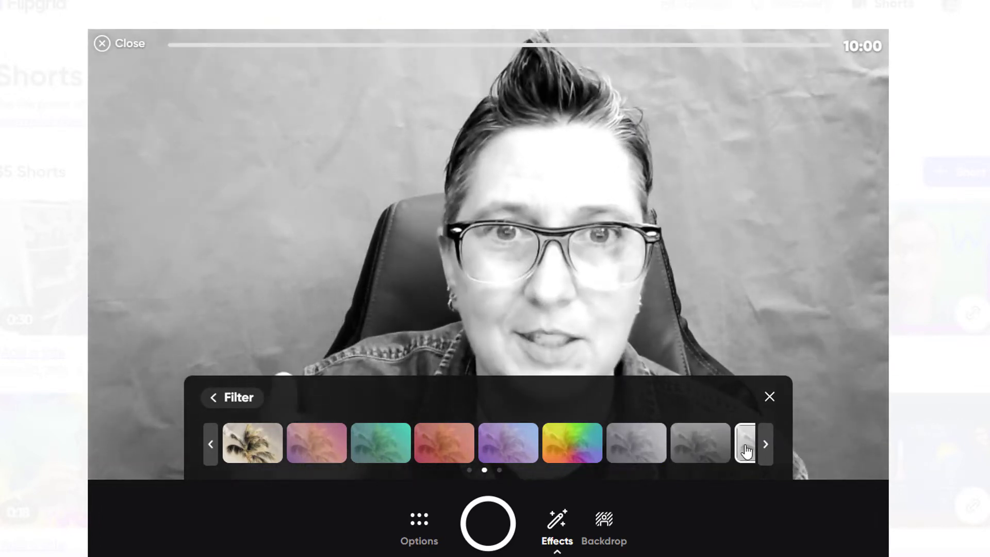
Try the pixelated filter at the end of the filter list on the camera video
left_click(765, 445)
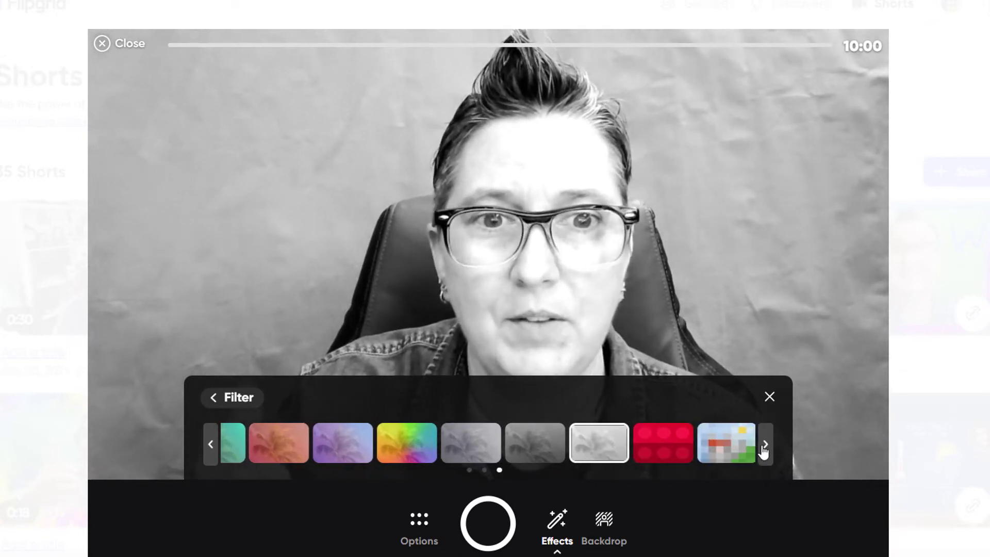
left_click(765, 446)
left_click(766, 445)
left_click(765, 446)
left_click(726, 447)
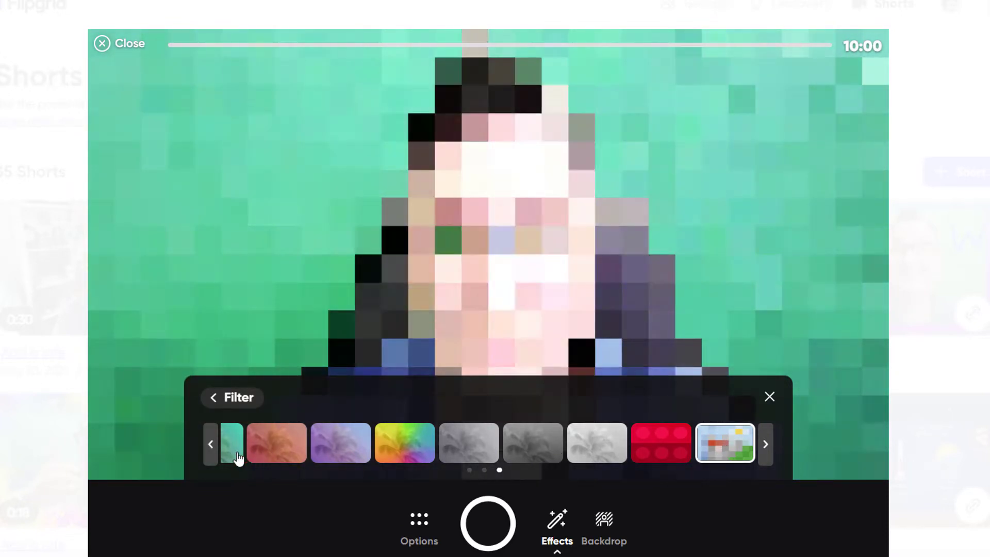
Go back to the first filters and reapply the pink-and-blue gradient filter
left_click(211, 445)
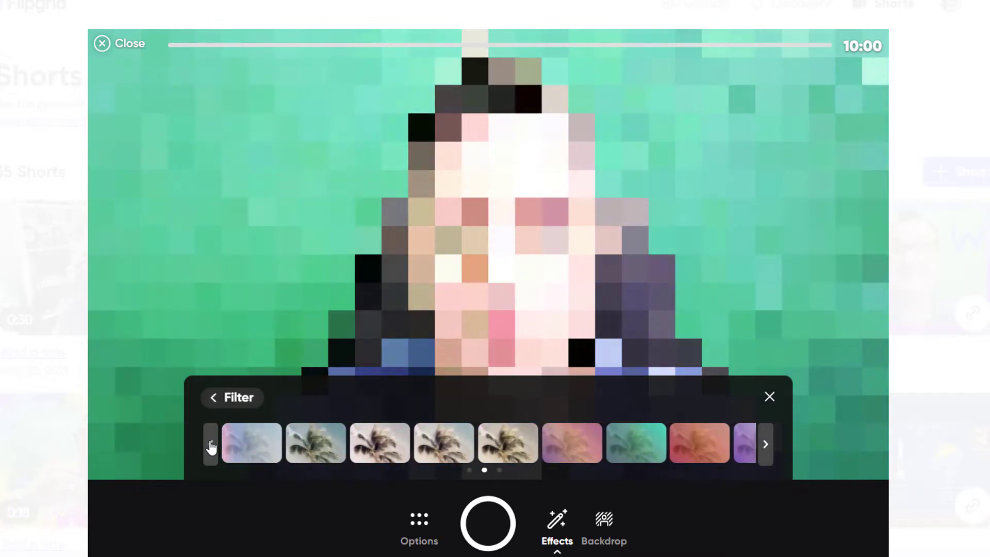
left_click(212, 445)
left_click(326, 453)
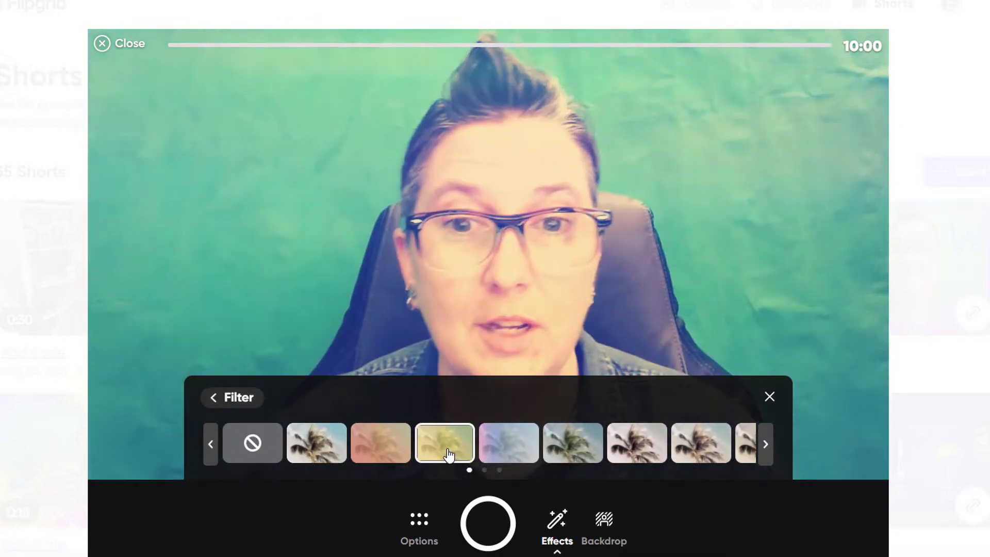
left_click(507, 450)
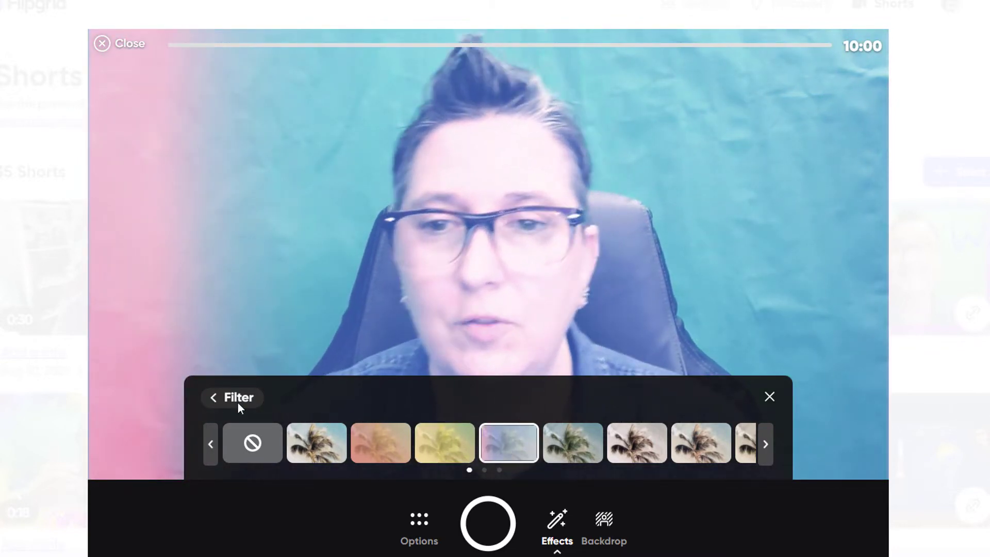
Add the text "Tech Tips 411" to the video in the Superpower style
left_click(225, 405)
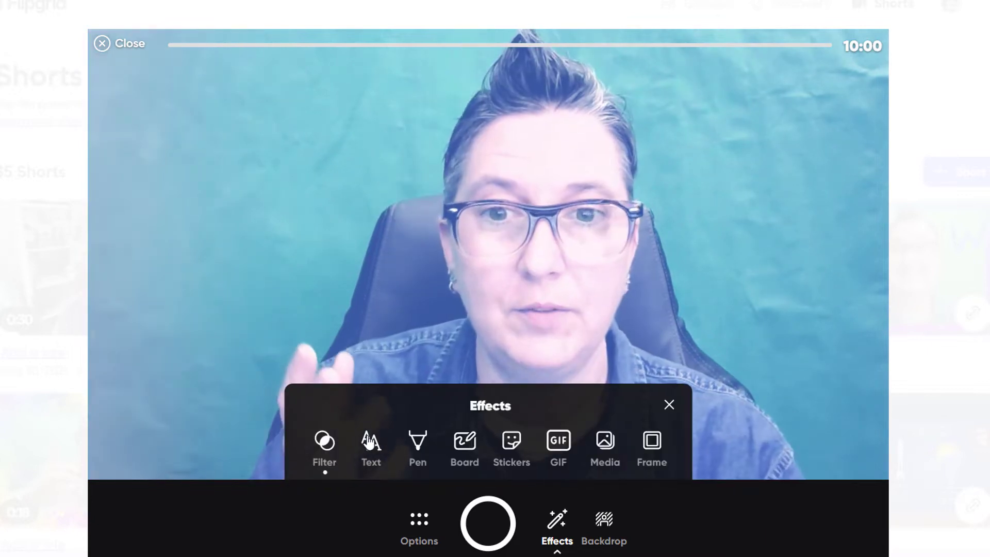
left_click(369, 442)
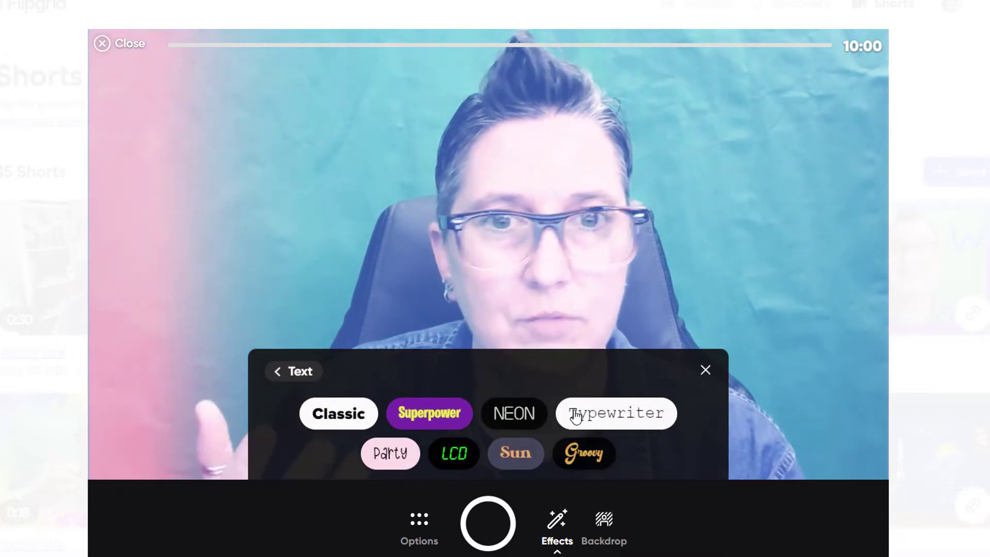
left_click(404, 415)
type("Te")
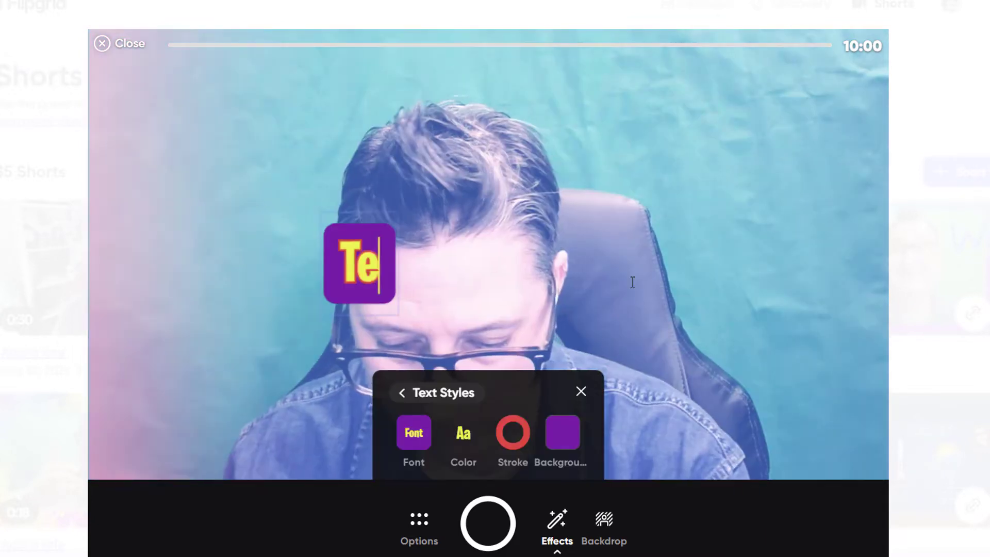
type("ch Tips 411")
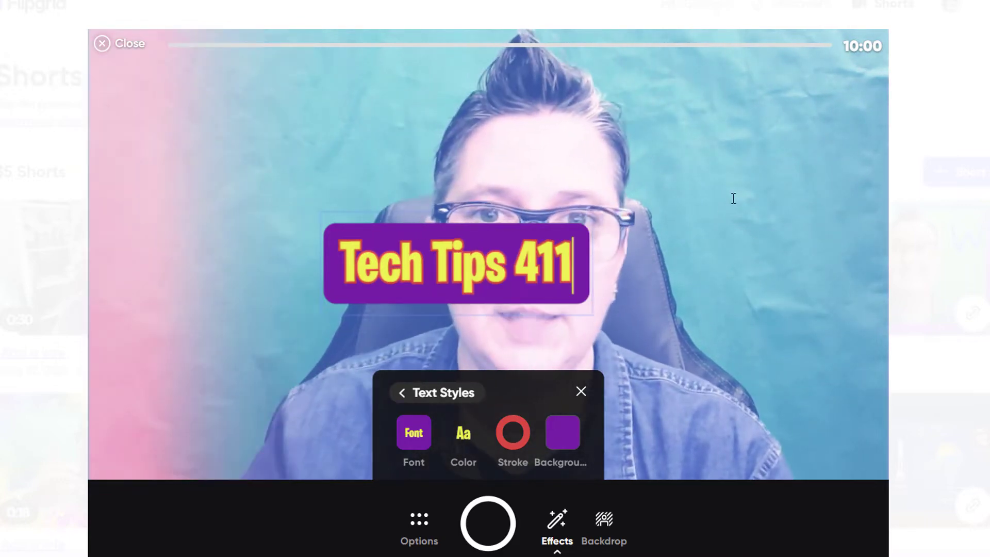
Look through the font choices for the Tech Tips 411 text and set its color to light blue
left_click(416, 438)
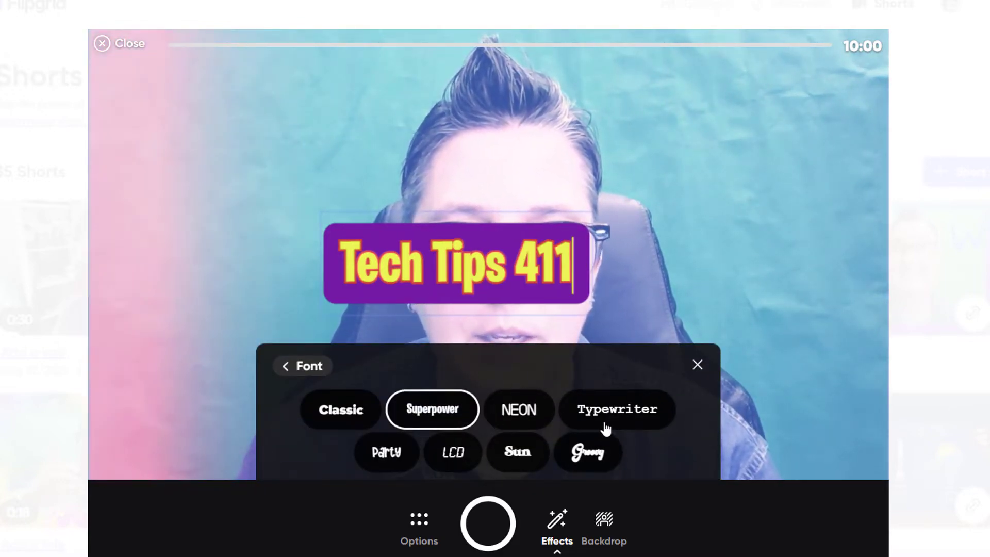
left_click(323, 371)
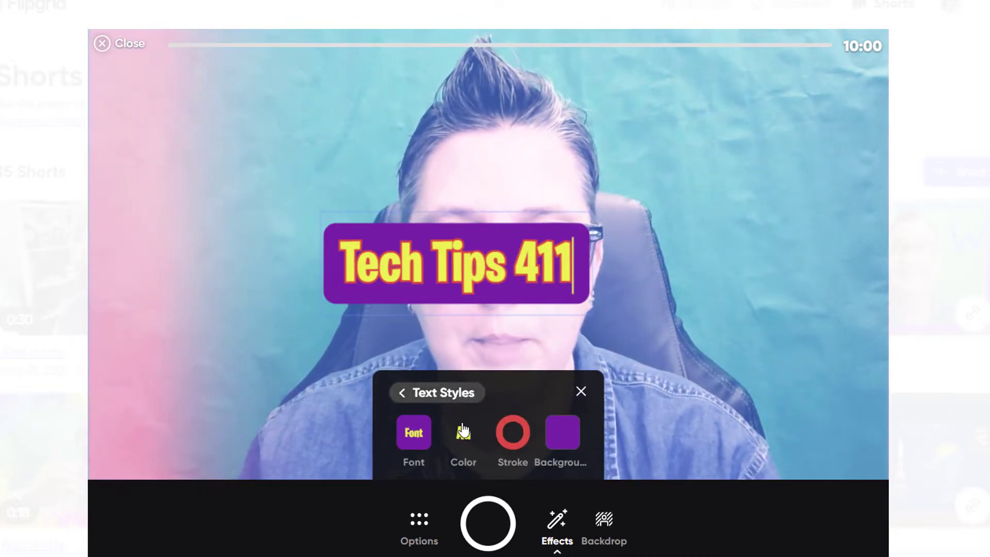
left_click(463, 442)
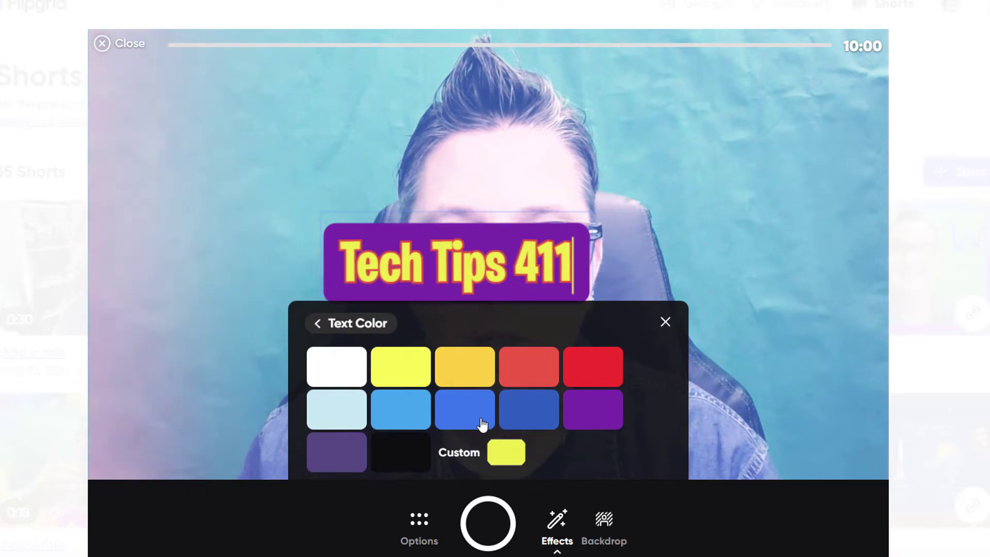
left_click(384, 413)
left_click(345, 324)
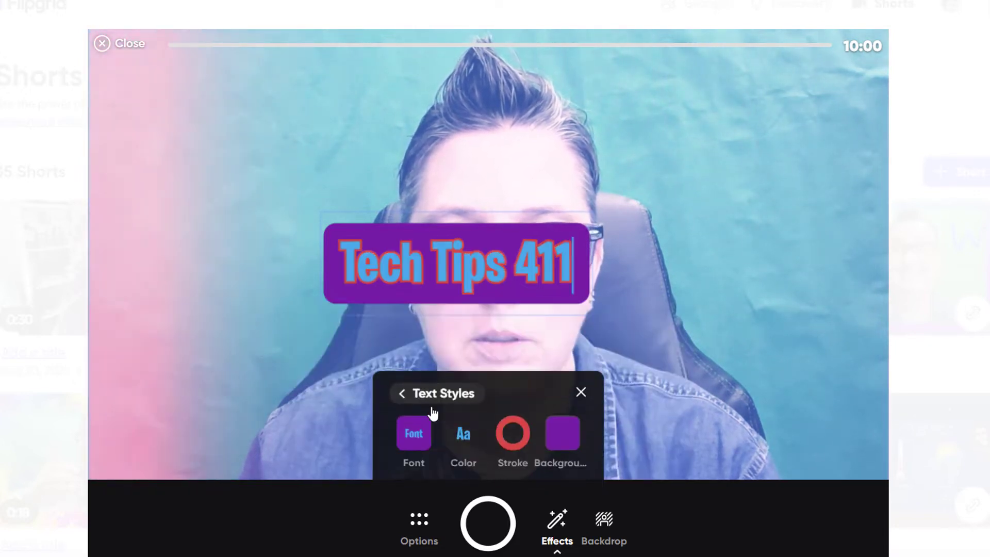
Set the Tech Tips 411 text's stroke to medium blue and its background to dark blue
left_click(516, 441)
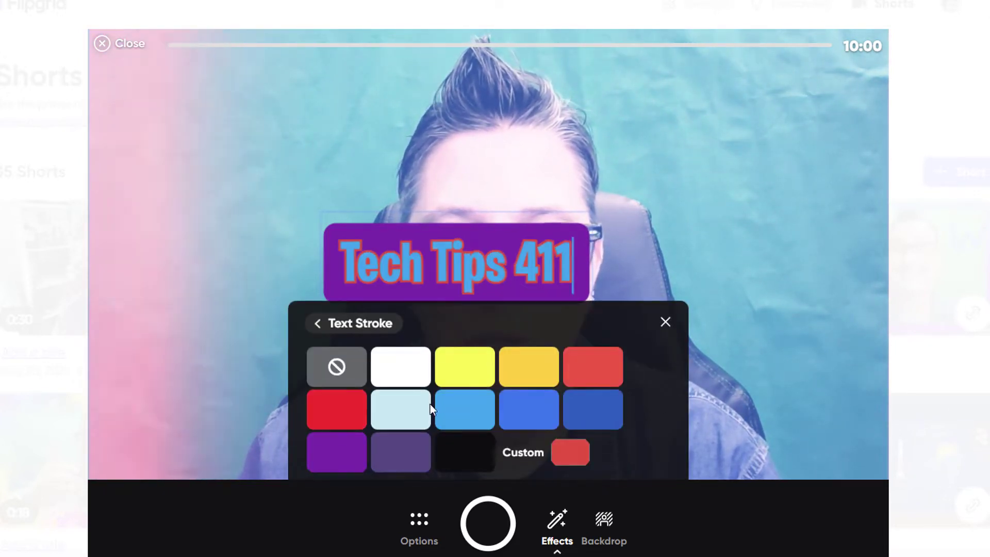
left_click(540, 420)
left_click(337, 327)
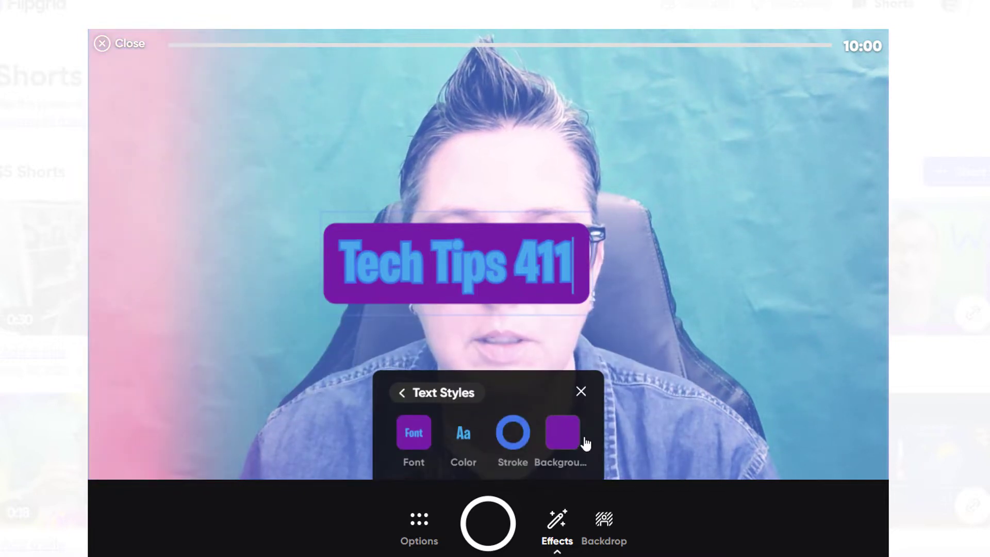
left_click(568, 443)
left_click(591, 410)
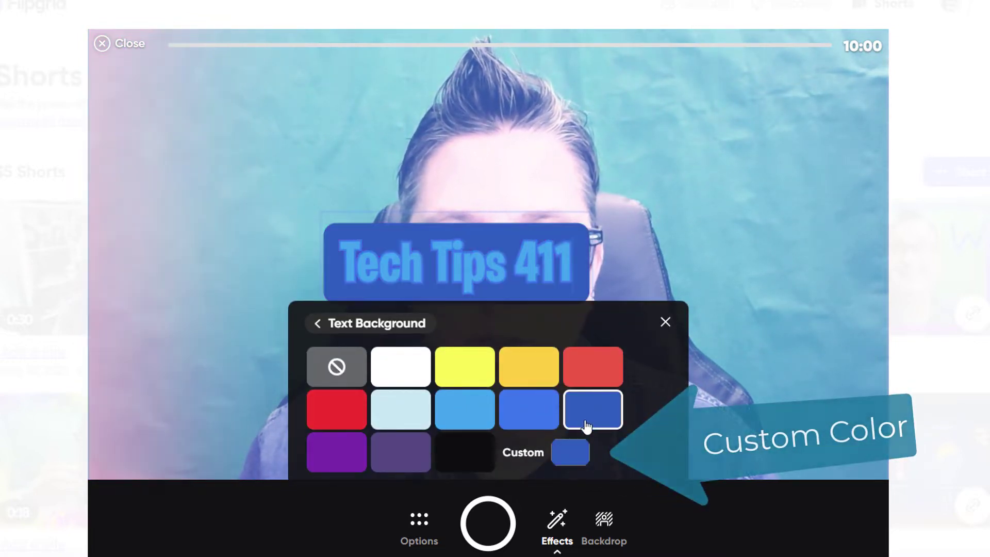
Finish styling the Tech Tips 411 text and move it to the upper-right corner of the video
left_click(389, 329)
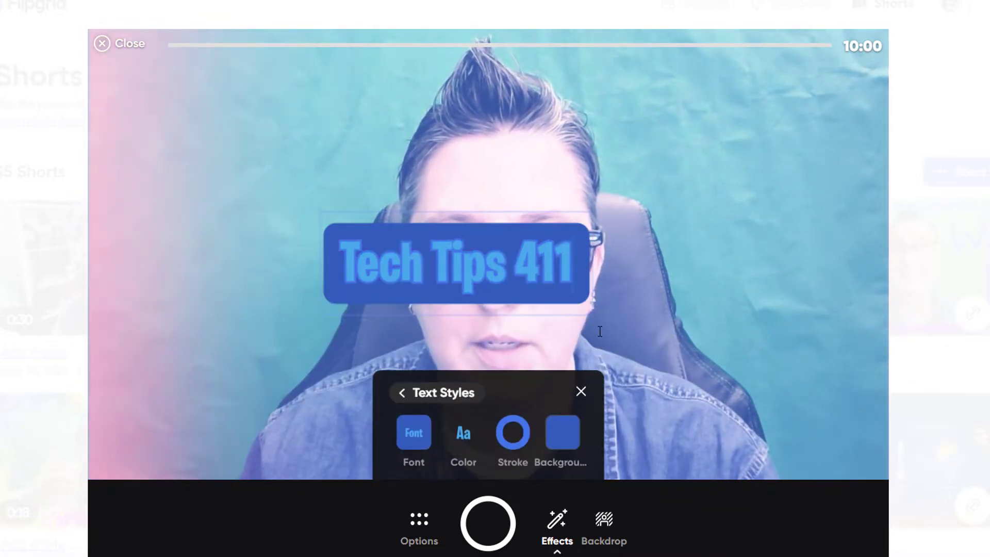
left_click(582, 393)
left_click_drag(536, 281, 826, 131)
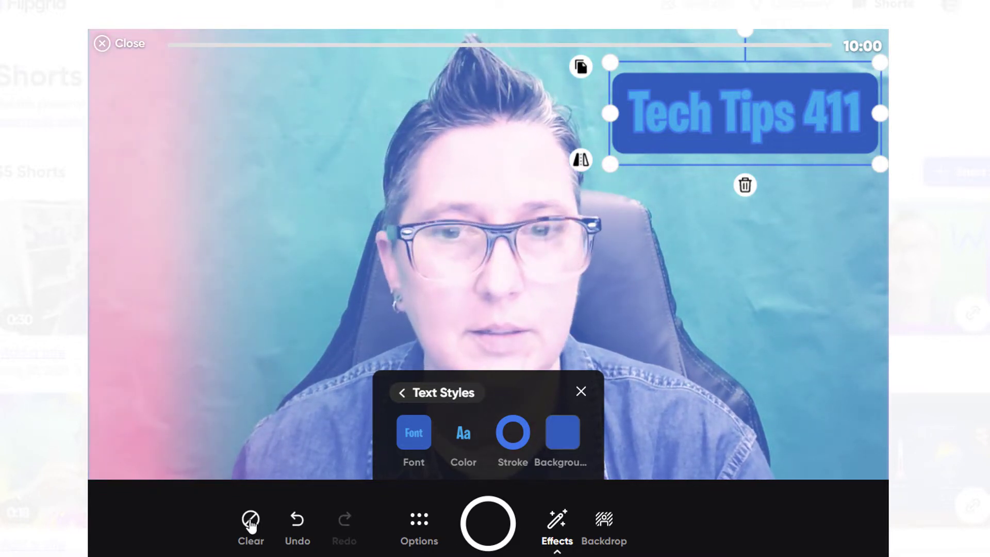
Clear all effects from the video and undo the clearing
left_click(250, 521)
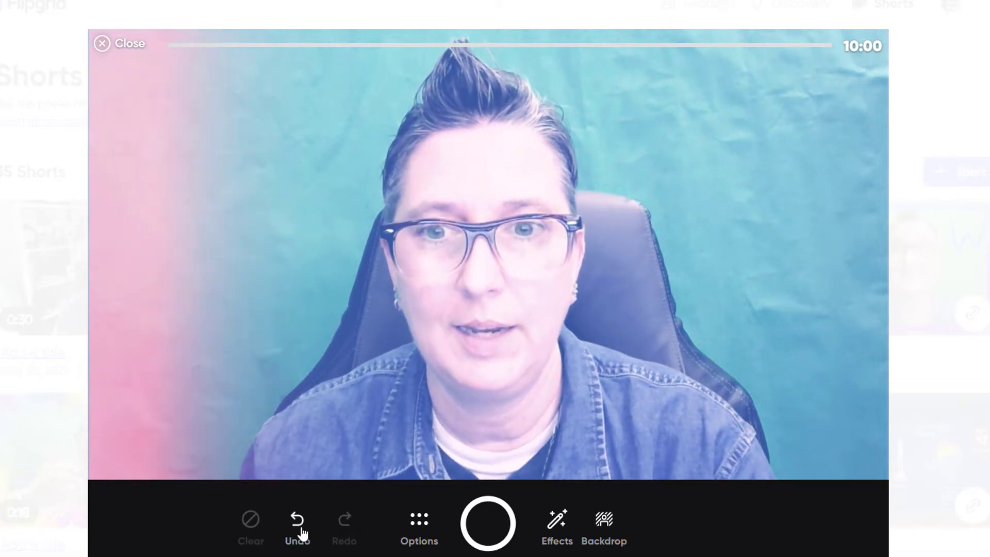
left_click(299, 531)
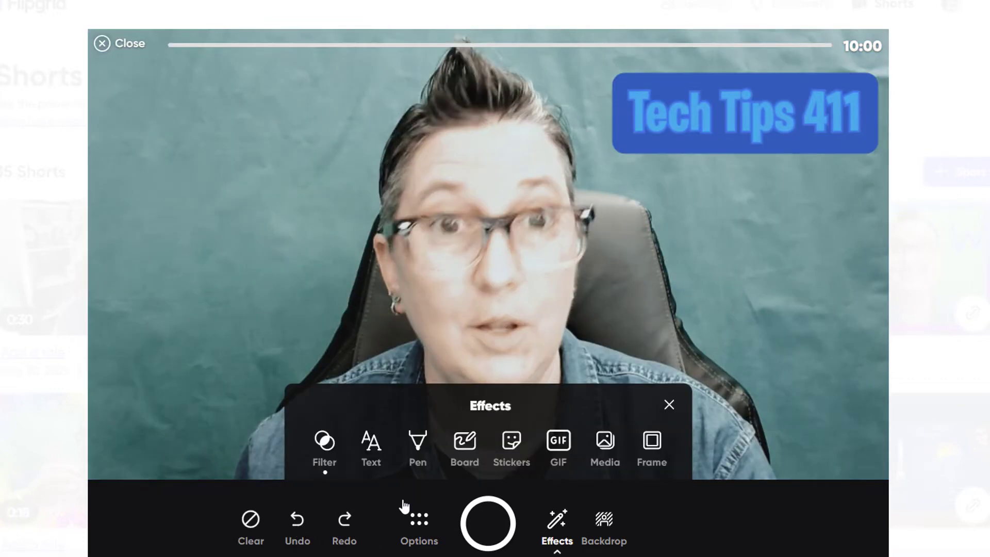
Draw a cyan smiley face with the Pen in the upper-left area of the video and undo the drawing
left_click(417, 444)
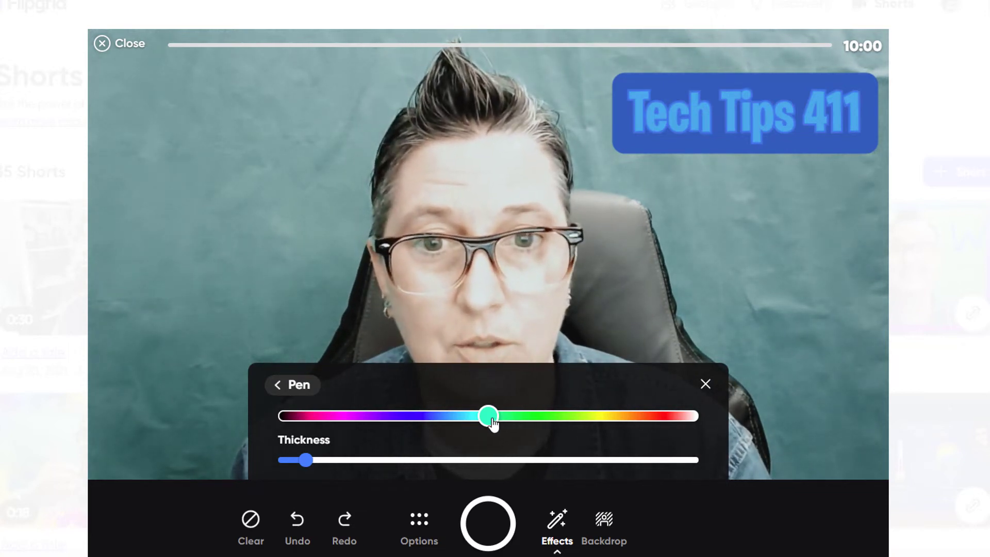
mouse_move(207, 122)
left_mouse_down()
mouse_move(175, 122)
mouse_move(154, 205)
left_mouse_up()
mouse_move(244, 207)
left_mouse_down()
mouse_move(223, 117)
mouse_move(207, 116)
left_mouse_up()
left_click_drag(166, 184, 193, 207)
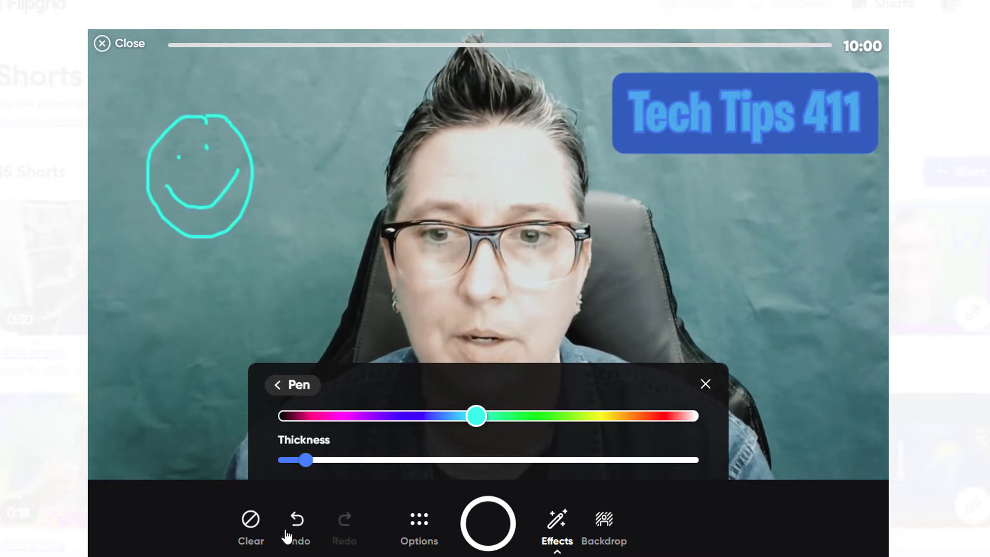
left_click(292, 385)
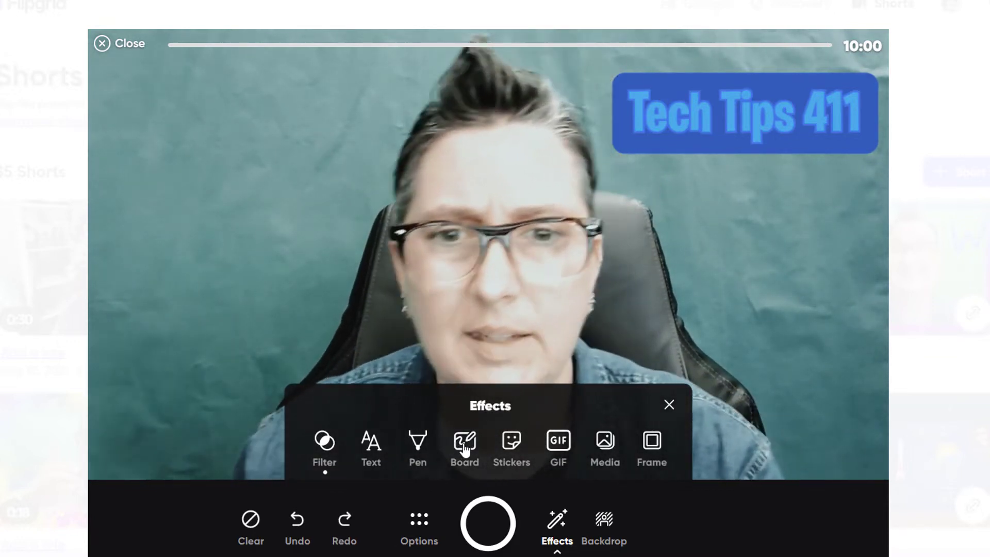
Apply the multicolored paper board and widen the camera side of the split screen to about two thirds
left_click(466, 447)
left_click(764, 445)
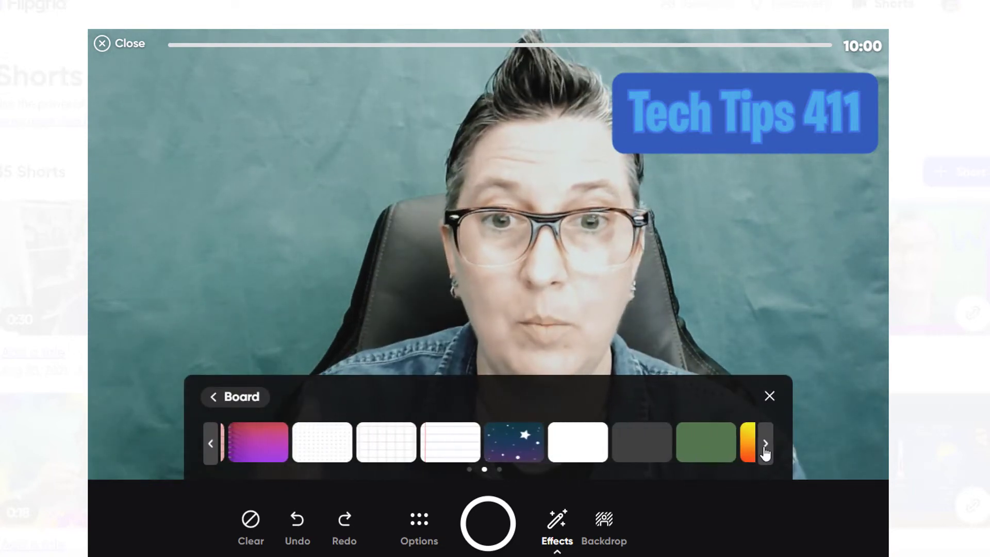
left_click(765, 445)
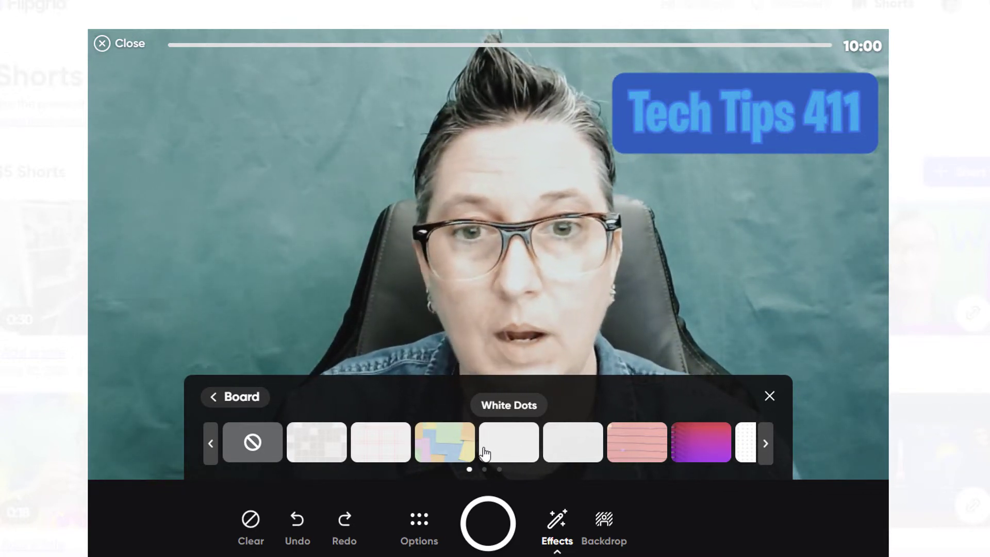
left_click(464, 453)
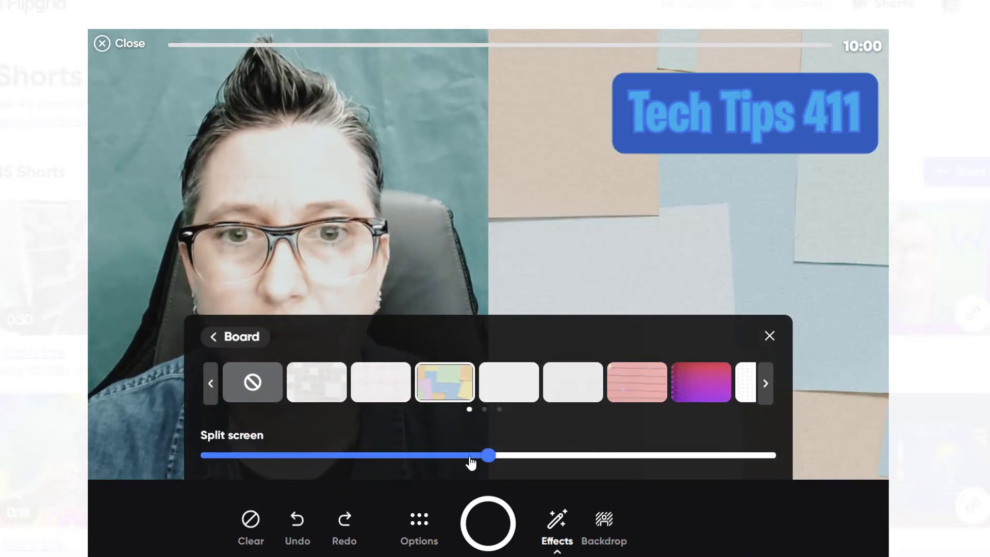
left_click_drag(487, 457, 569, 454)
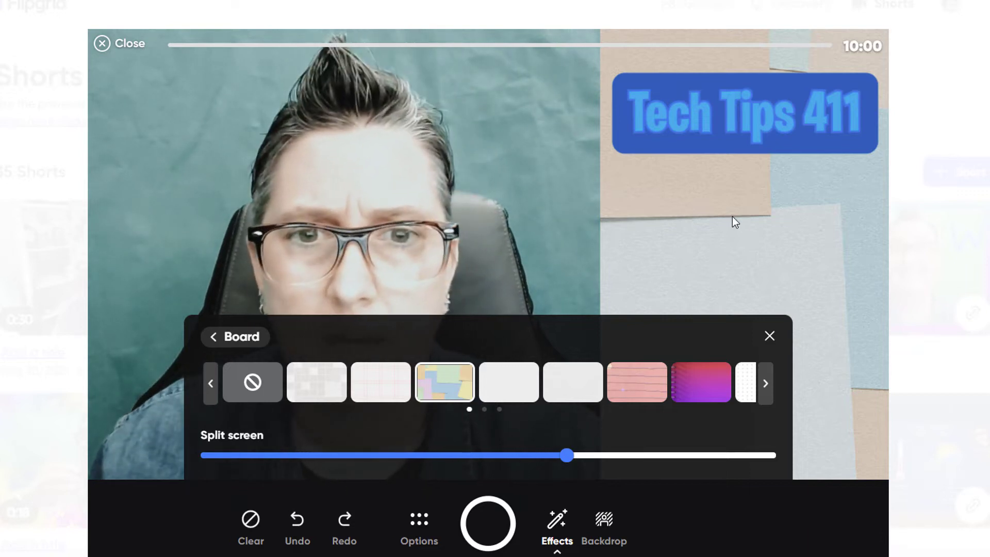
Try the White Dots, pink string-lined, red-purple gradient and starry night boards on the split screen
left_click(499, 387)
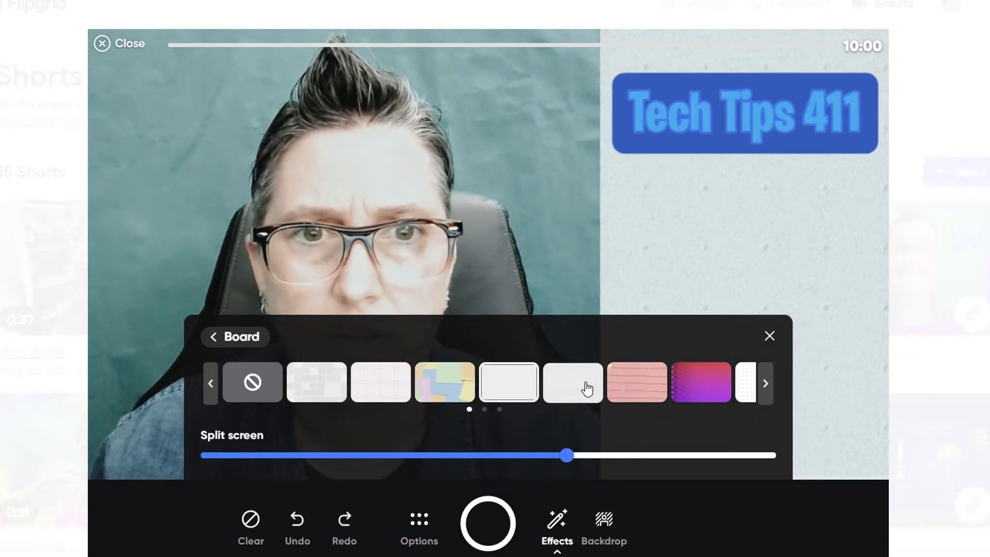
left_click(643, 391)
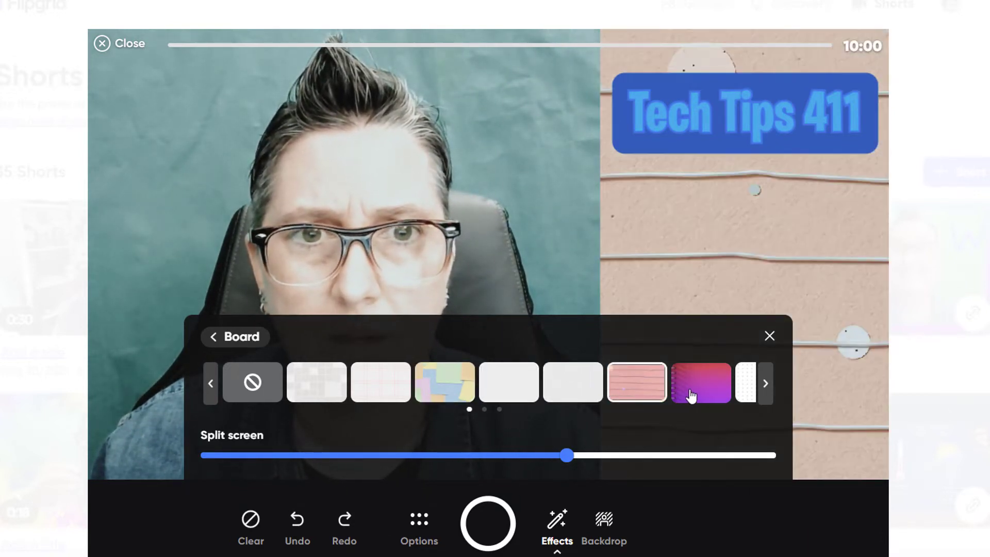
left_click(691, 396)
left_click(764, 389)
left_click(511, 386)
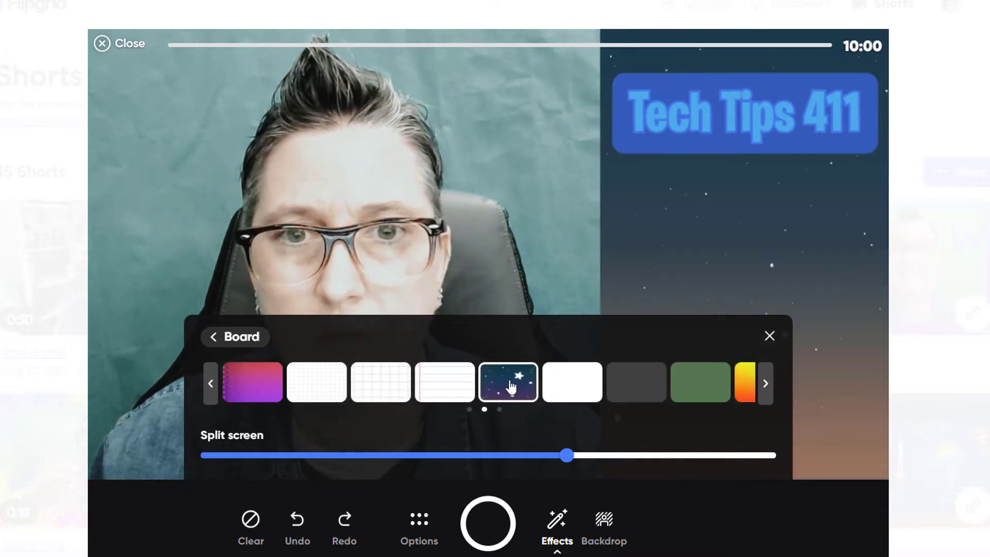
left_click(774, 395)
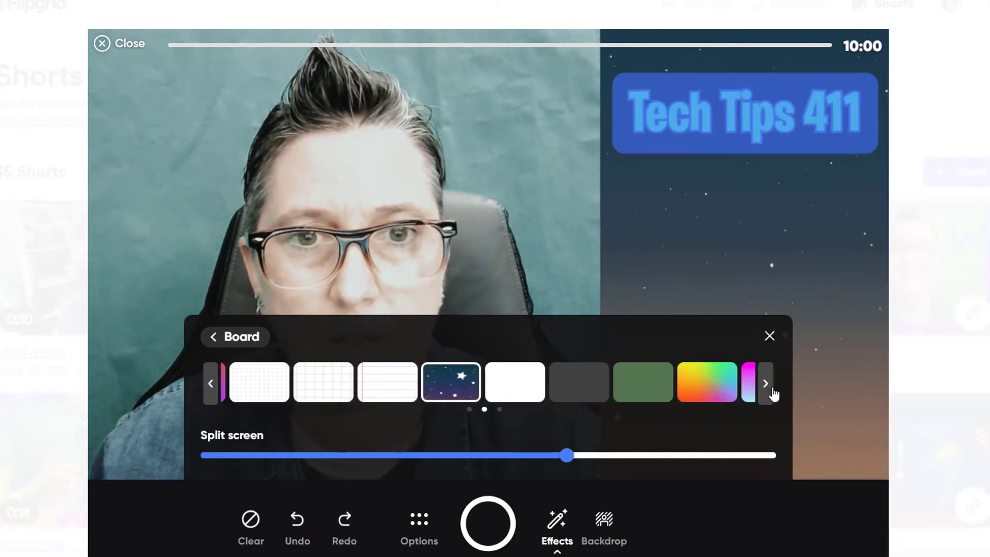
Reapply the multicolored paper board, clear all boards and return to the effects list
left_click(211, 384)
left_click(210, 384)
left_click(445, 383)
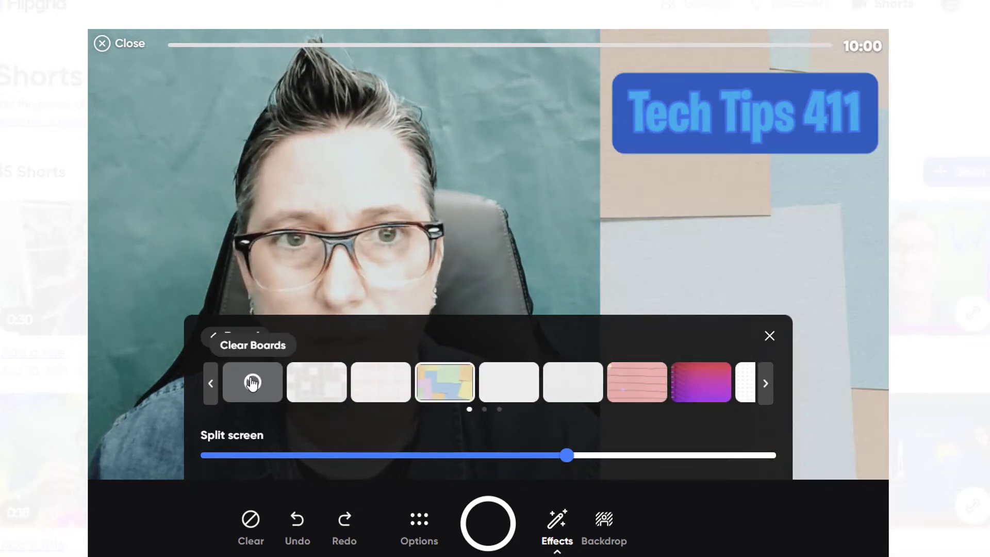
left_click(252, 382)
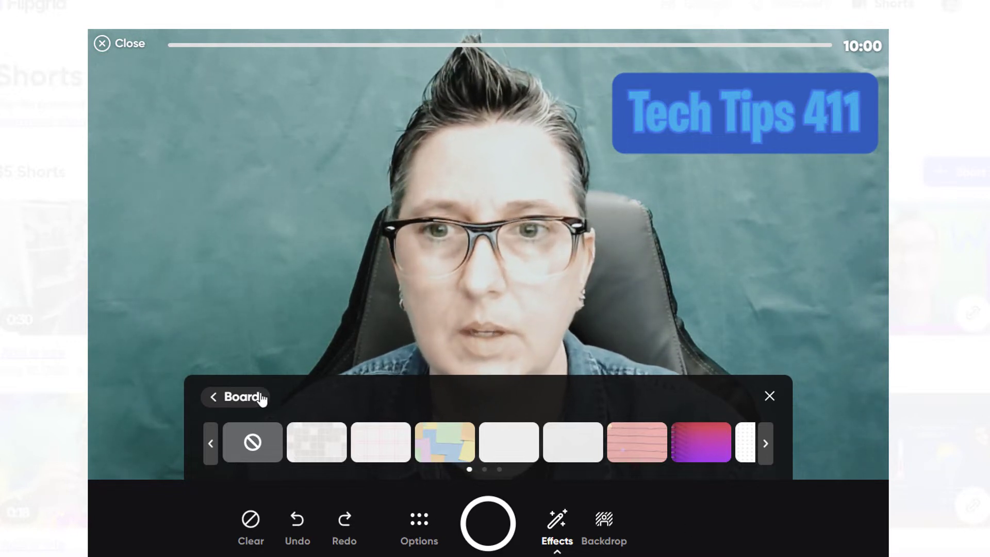
left_click(242, 398)
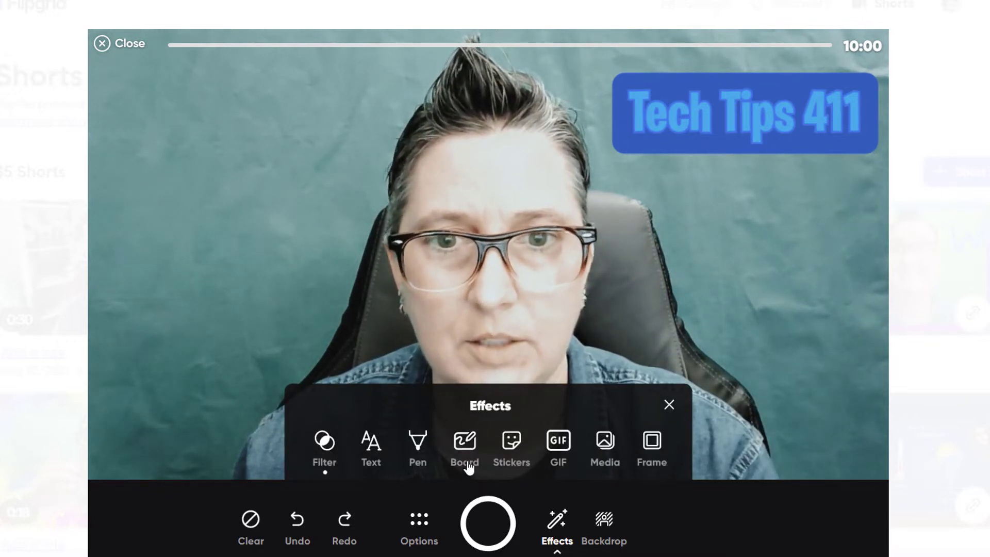
Add the smiling cat emoji sticker from the New stickers and place it in the upper-left corner of the video
left_click(512, 444)
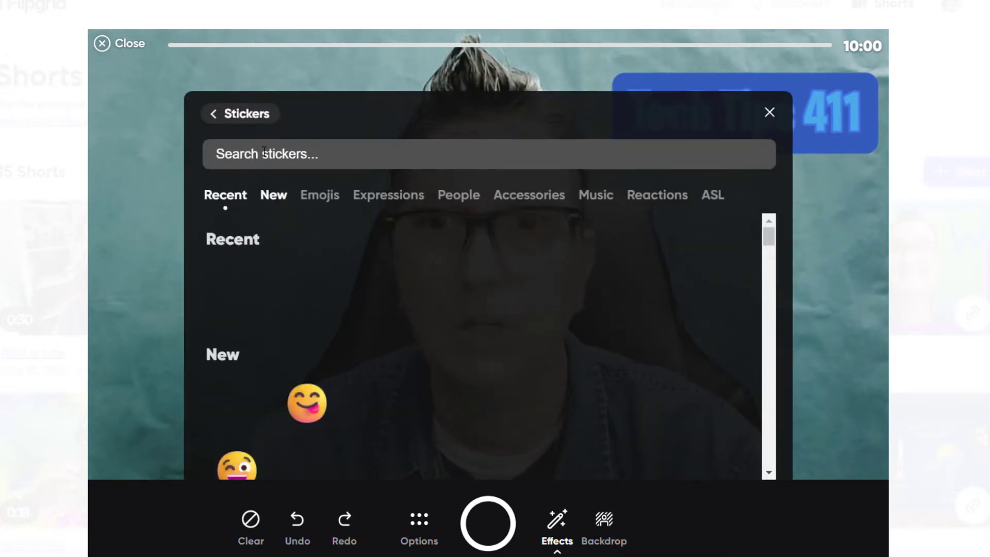
scroll(594, 392, "down", 3)
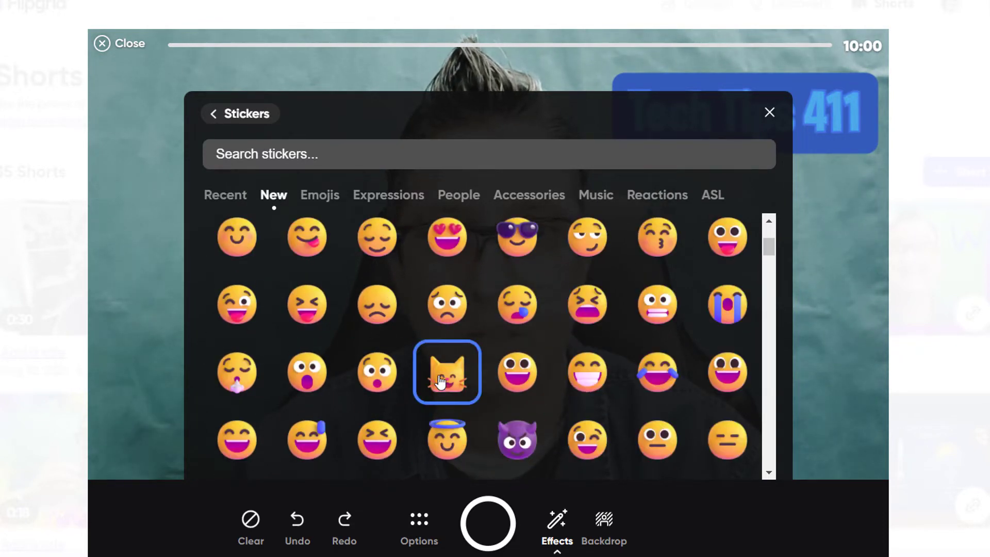
left_click(446, 378)
left_click_drag(426, 227, 148, 154)
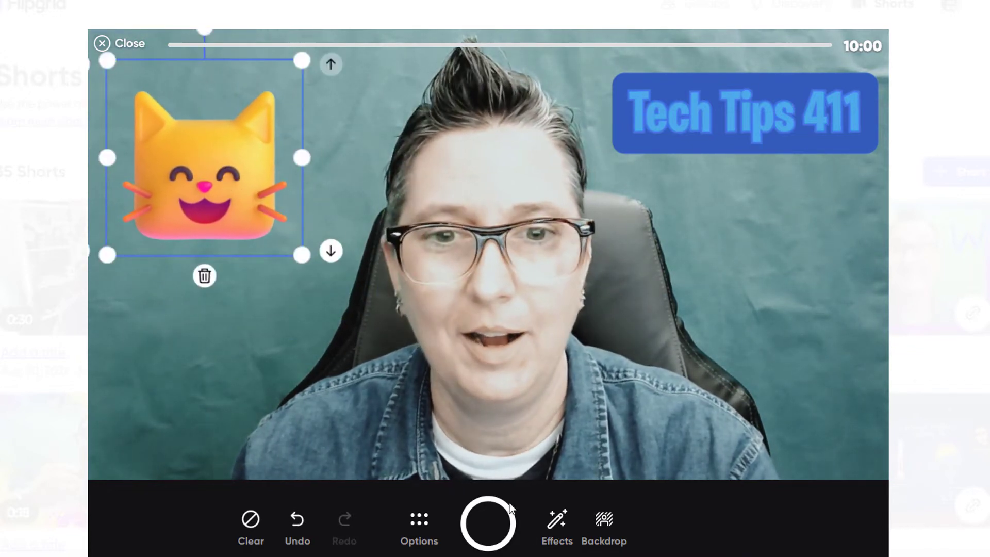
Add the waving American flag sticker from Giphy and place it below the cat sticker
left_click(557, 524)
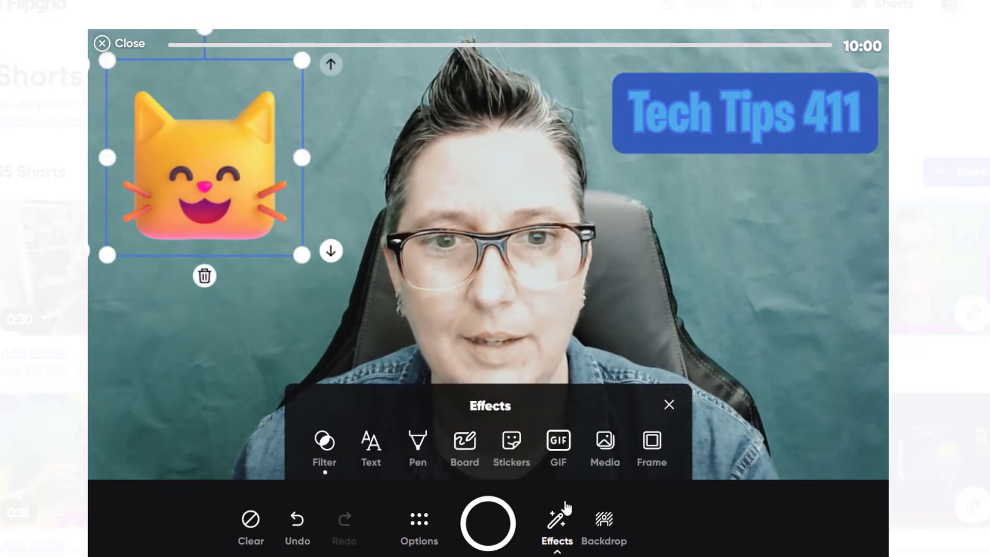
left_click(562, 447)
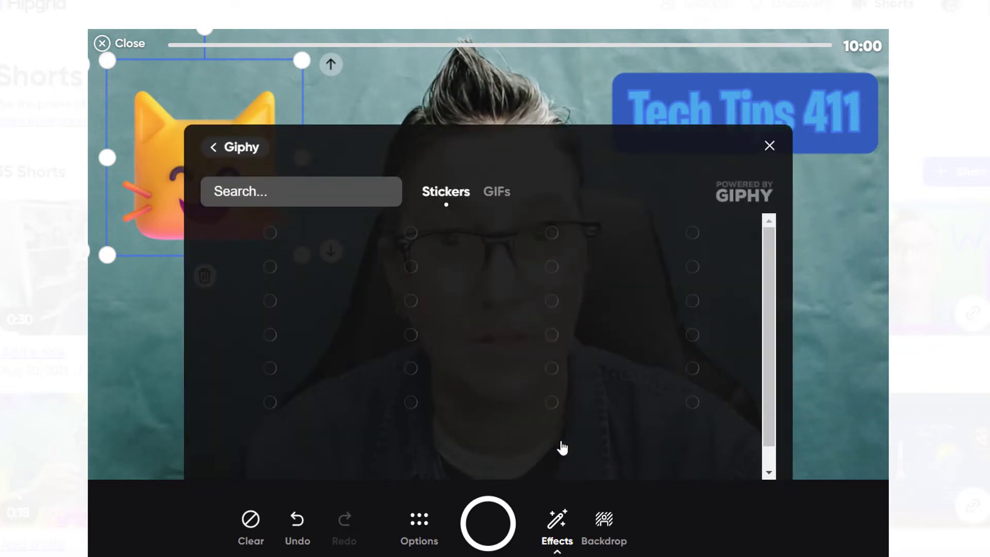
scroll(669, 331, "down", 3)
scroll(665, 387, "up", 3)
scroll(667, 387, "down", 3)
scroll(665, 387, "down", 5)
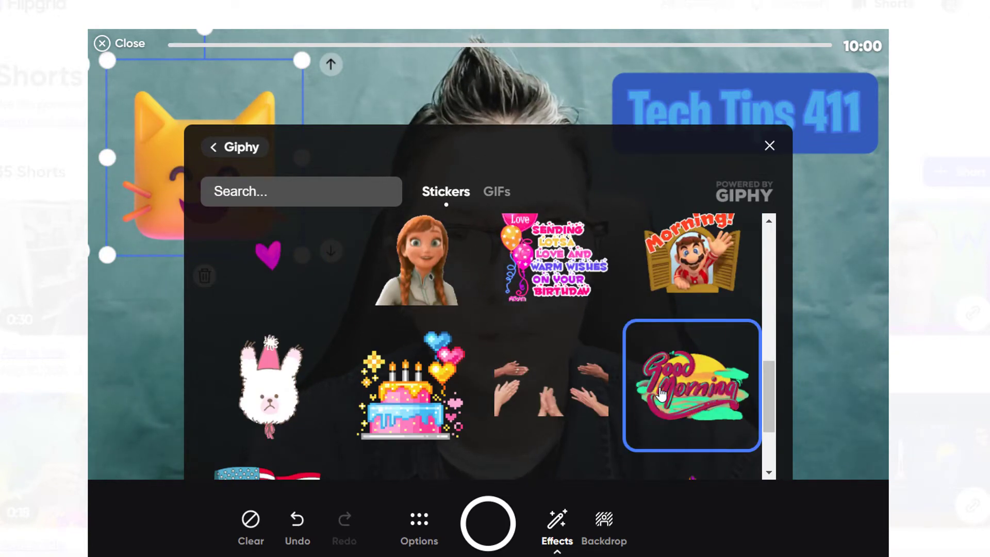
scroll(661, 393, "down", 4)
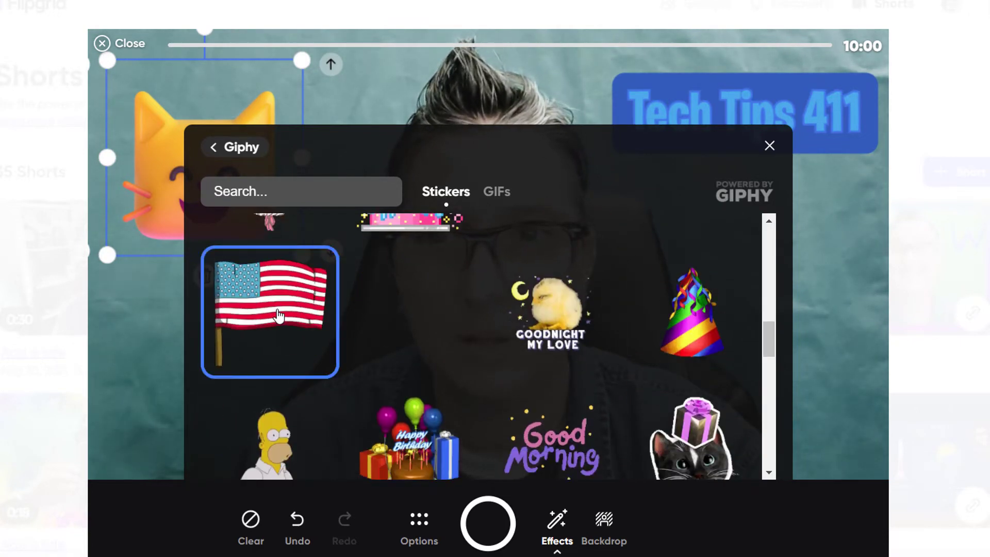
left_click(279, 315)
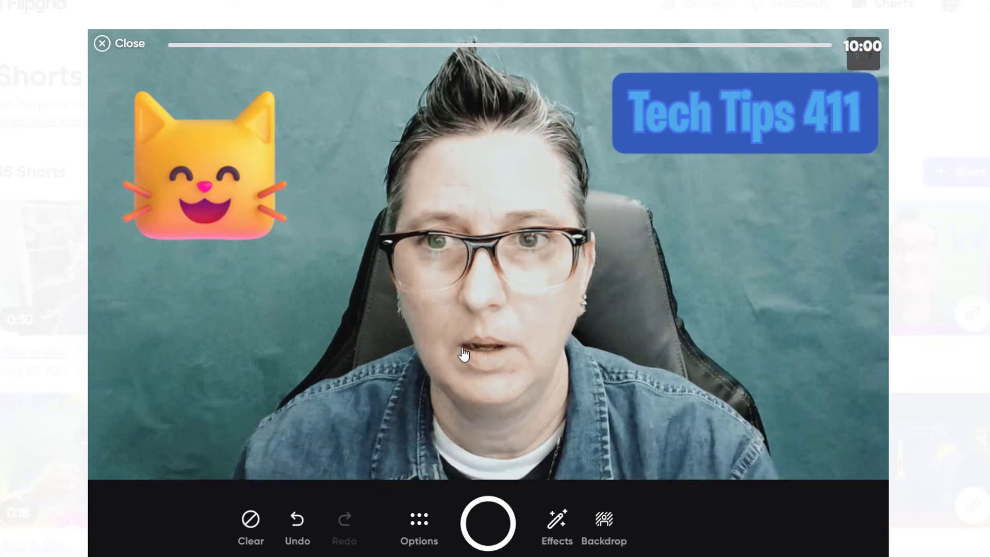
left_click_drag(493, 227, 226, 343)
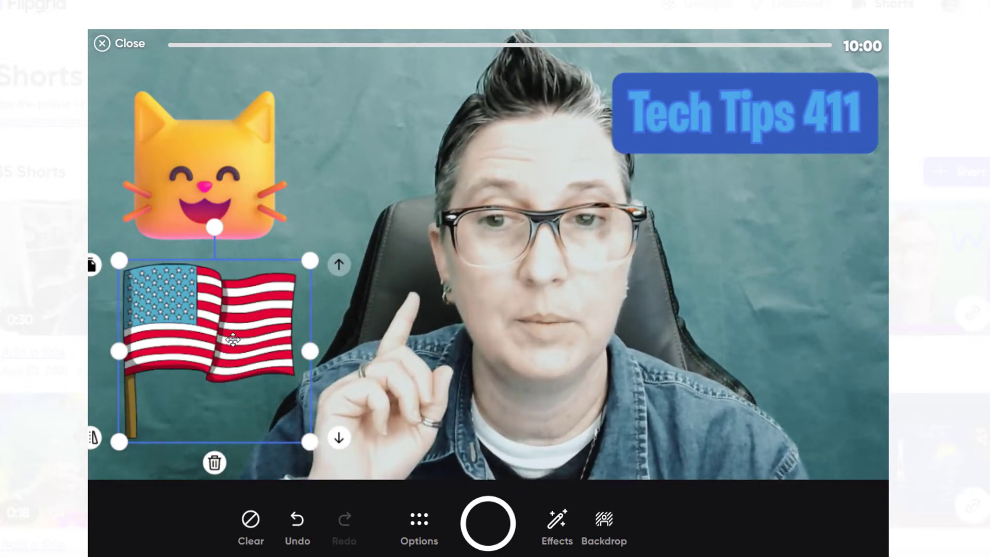
left_click(298, 531)
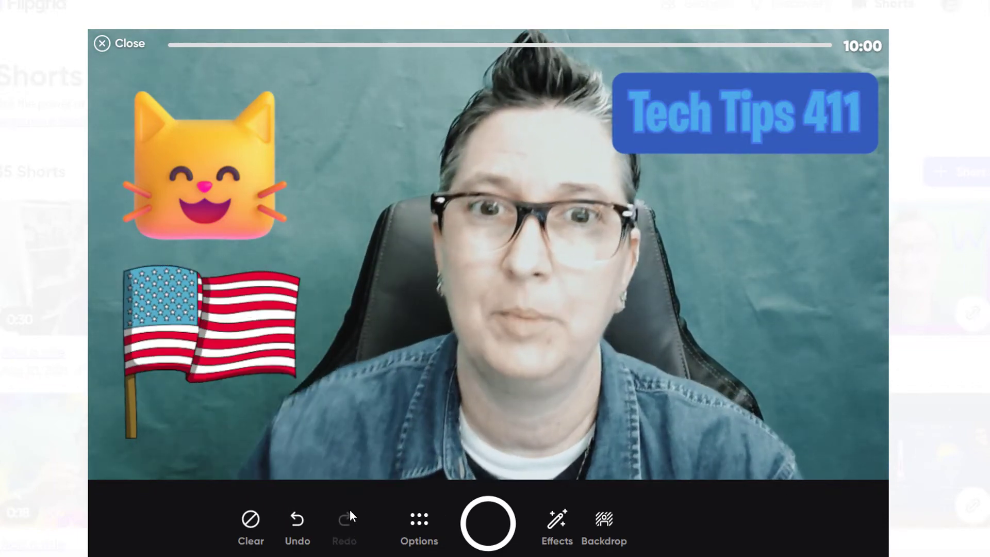
View the Media effect's upload options for images and videos and close them without adding a file
left_click(557, 521)
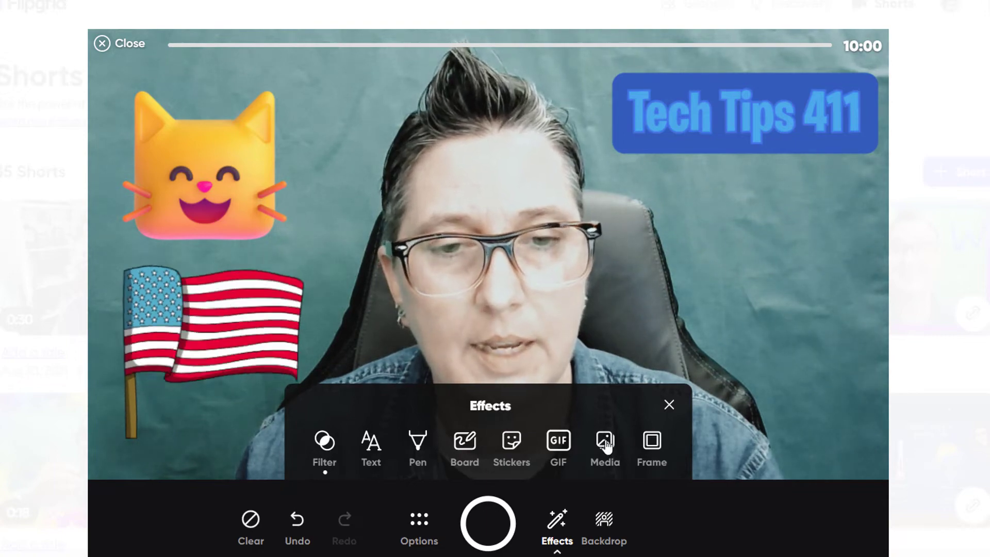
left_click(605, 442)
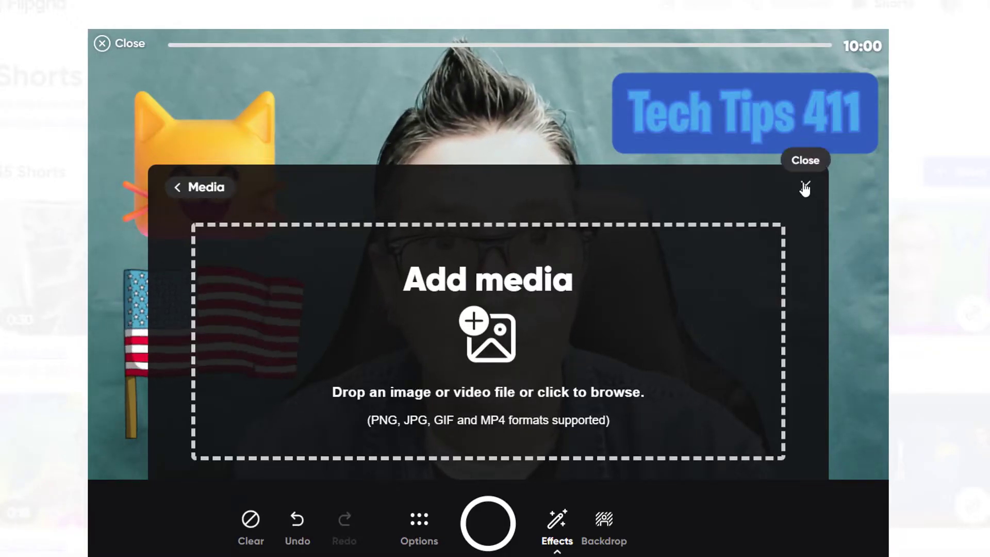
left_click(805, 187)
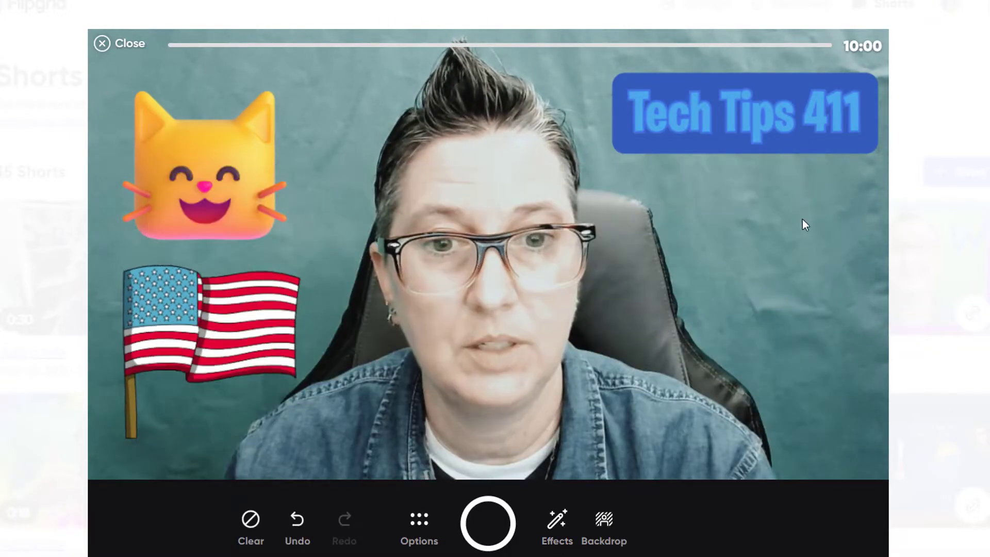
Try the rainbow paint-splatter frame on the video and replace it with the white bubbles frame
left_click(567, 522)
left_click(650, 442)
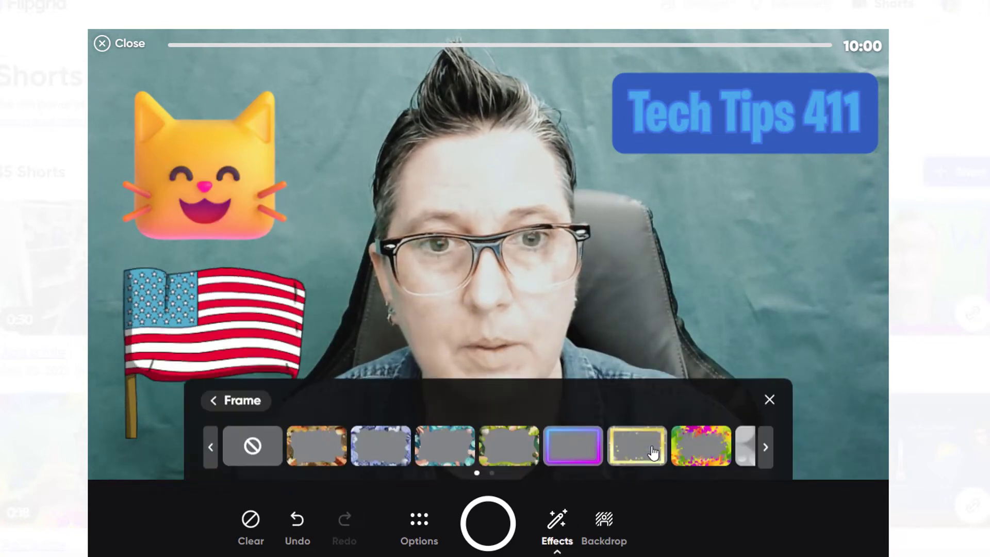
left_click(716, 463)
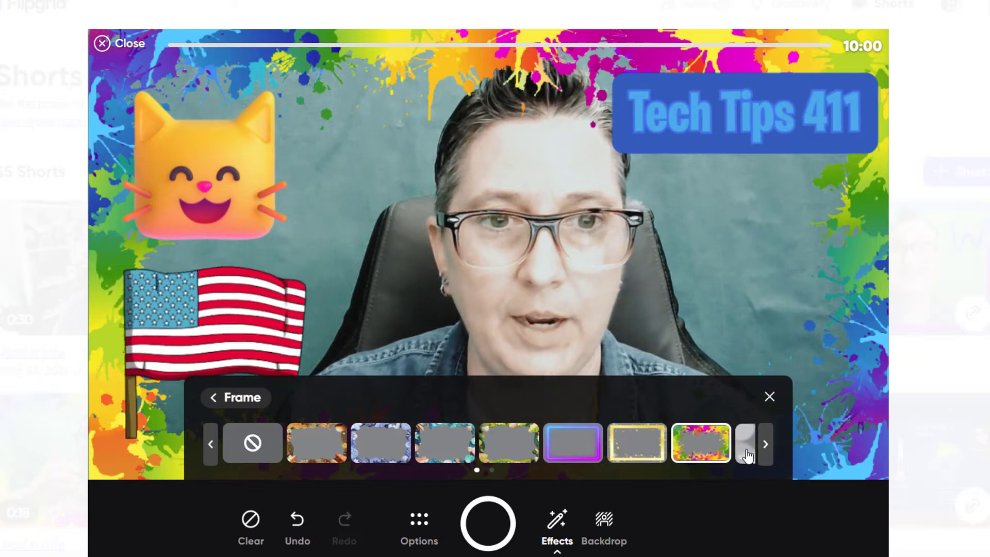
left_click(748, 455)
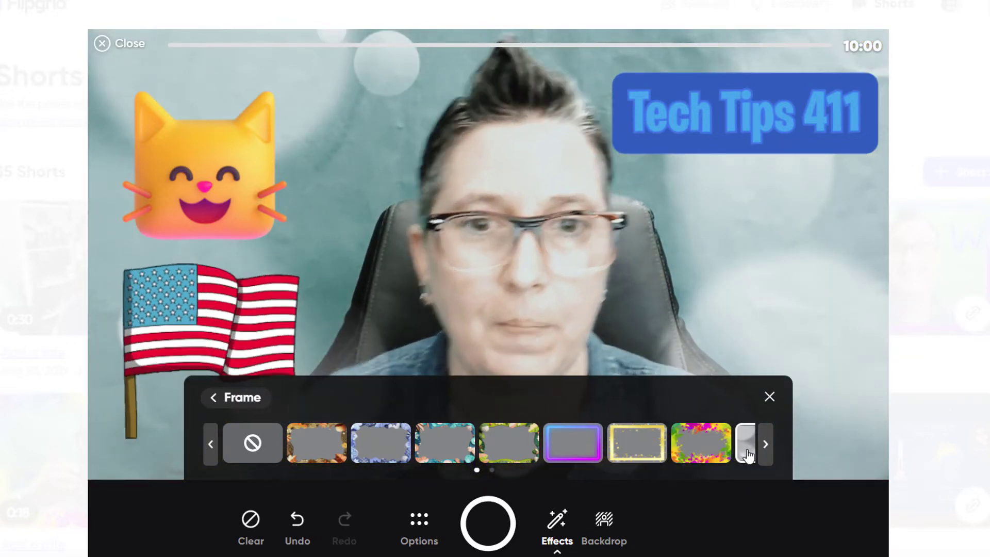
left_click(766, 444)
left_click(766, 444)
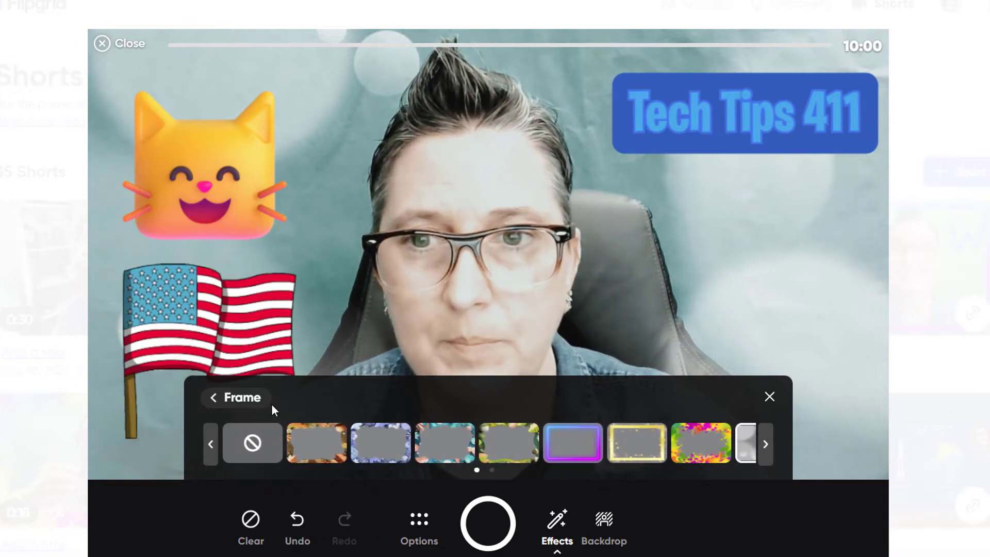
Apply the Blur backdrop and clear the text, cat and flag stickers from the video
left_click(246, 399)
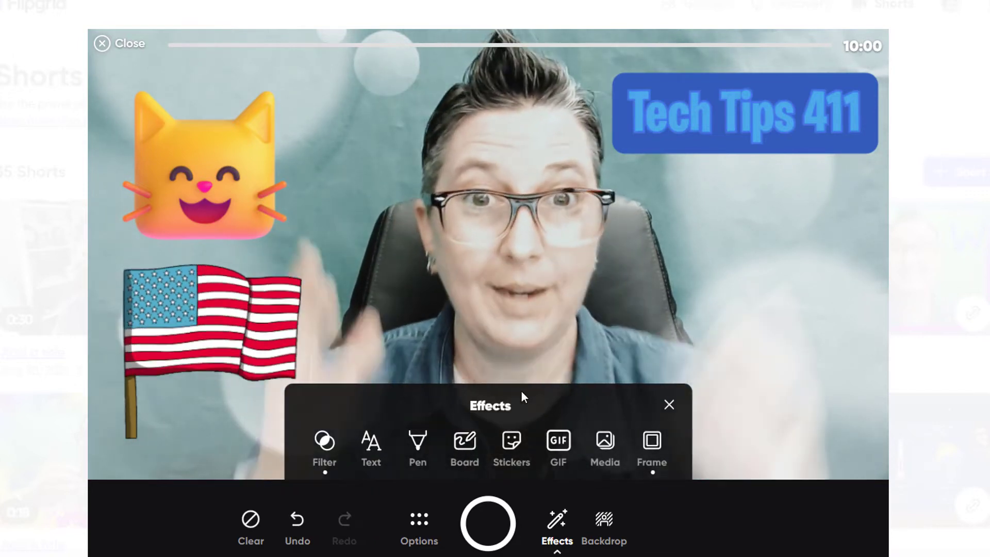
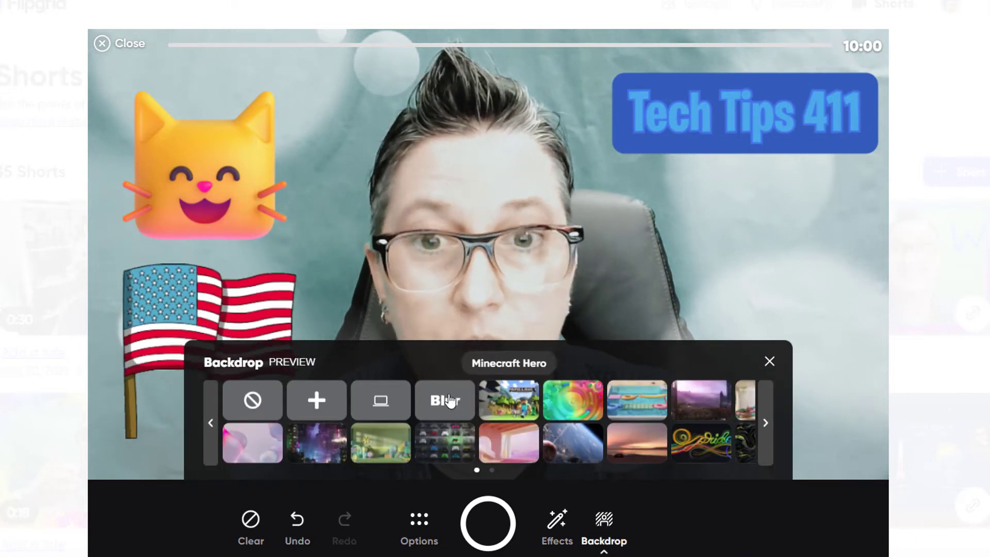
left_click(449, 408)
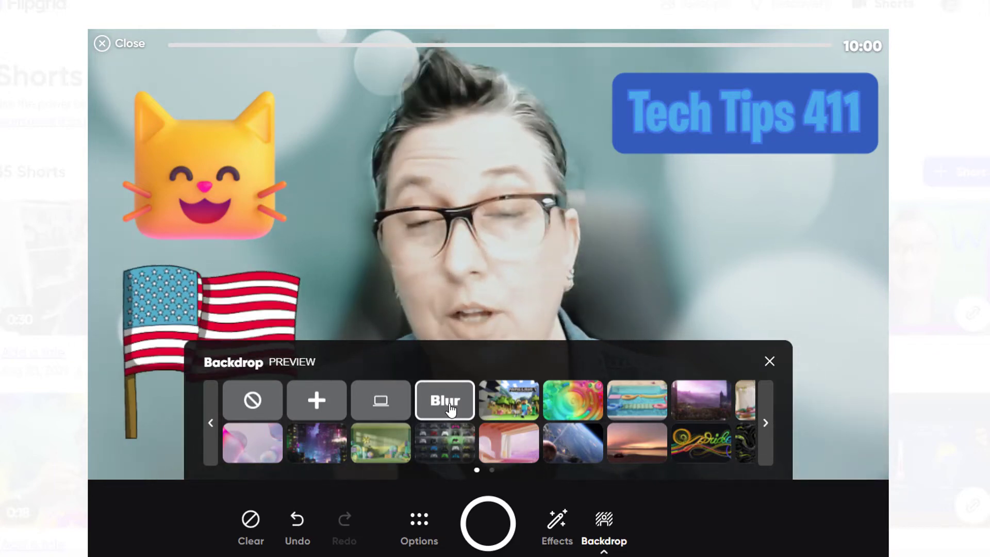
left_click(254, 531)
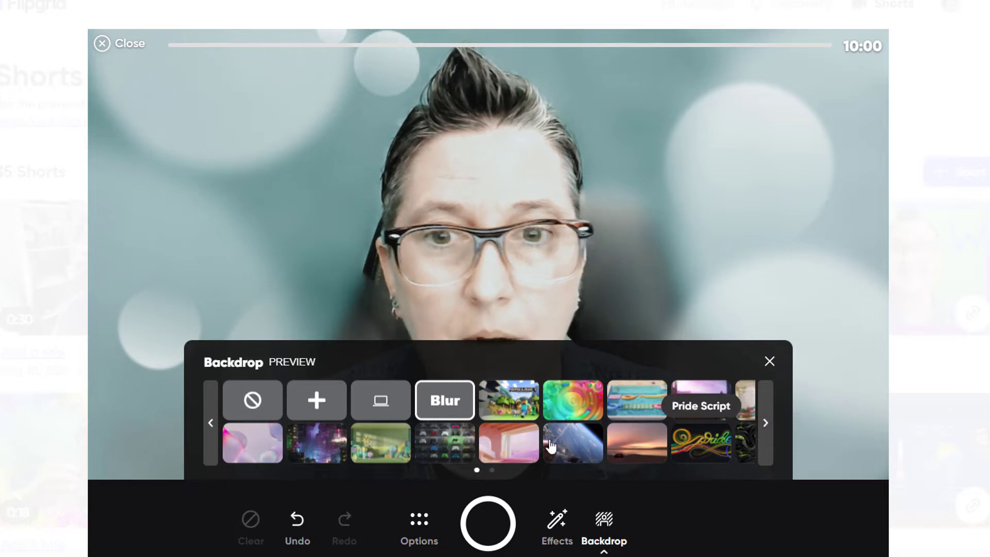
Try the night city, space station, gaming doodle, purple and rainbow backdrops, ending with the blue underwater coral backdrop
left_click(320, 451)
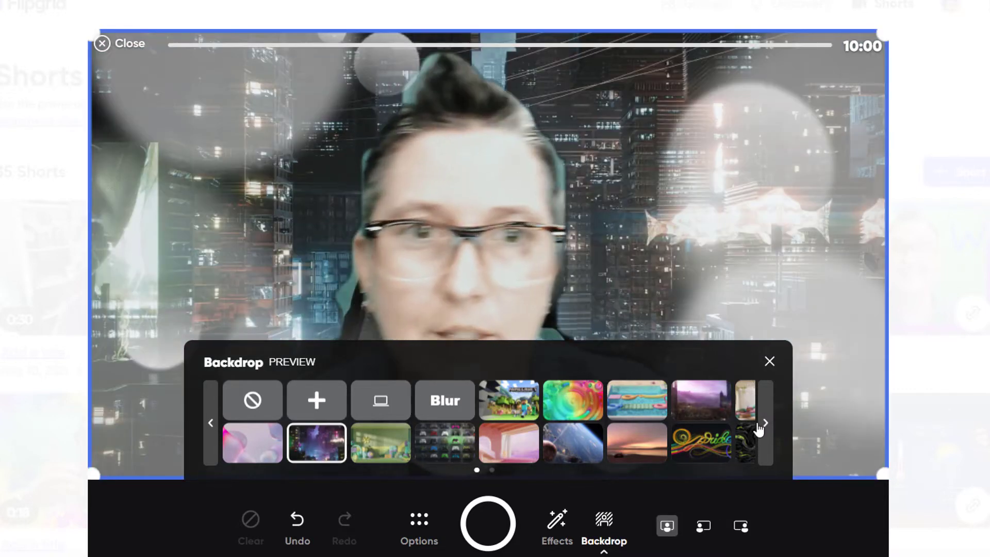
left_click(585, 452)
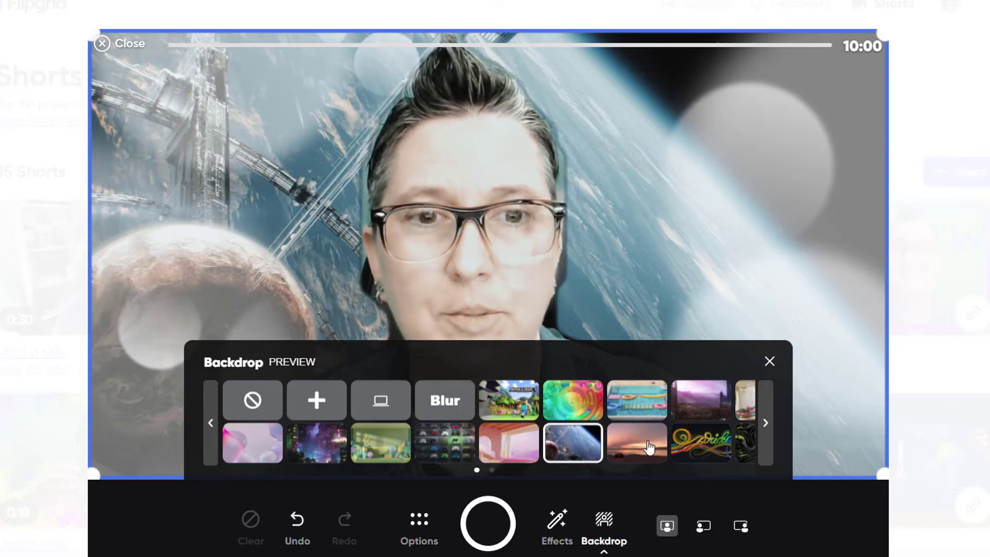
left_click(766, 423)
left_click(661, 401)
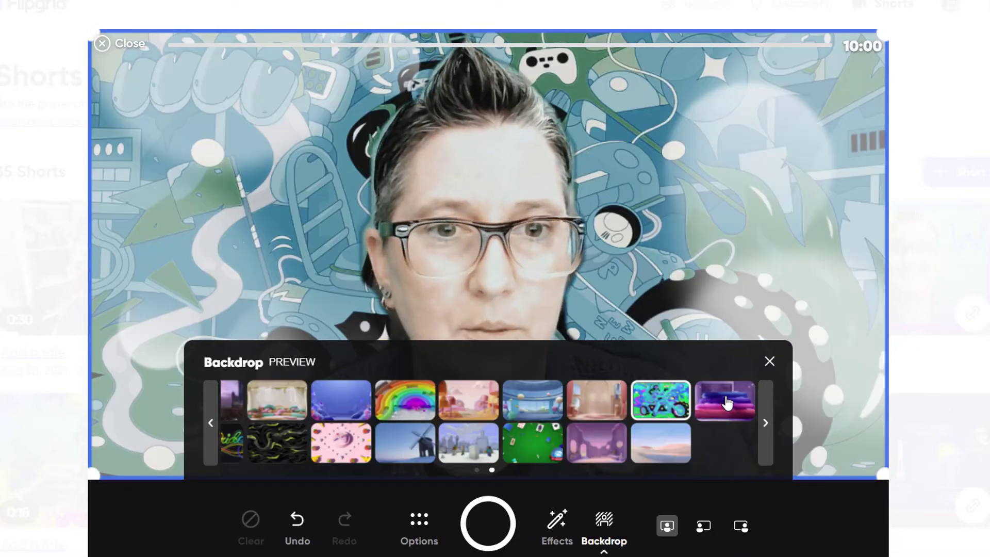
left_click(727, 403)
left_click(405, 401)
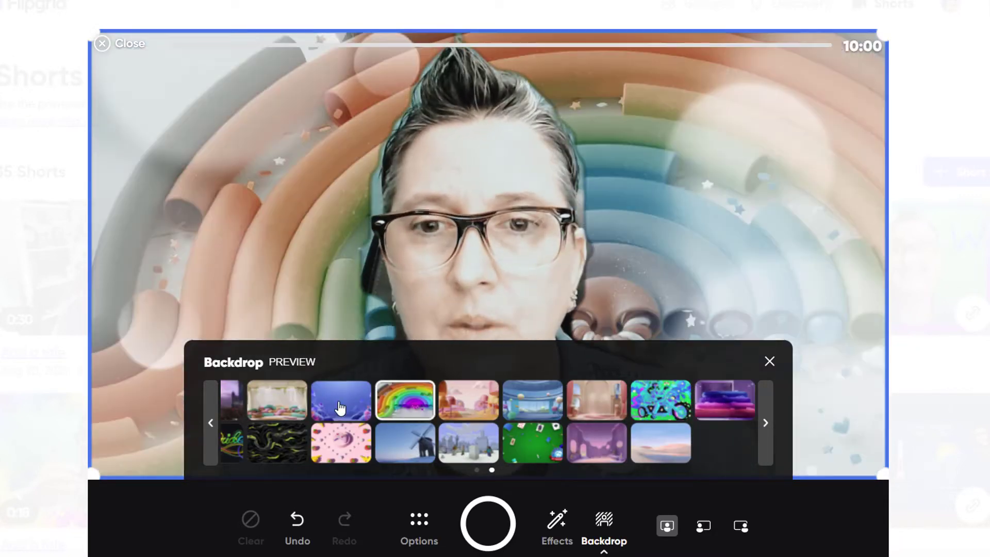
left_click(340, 407)
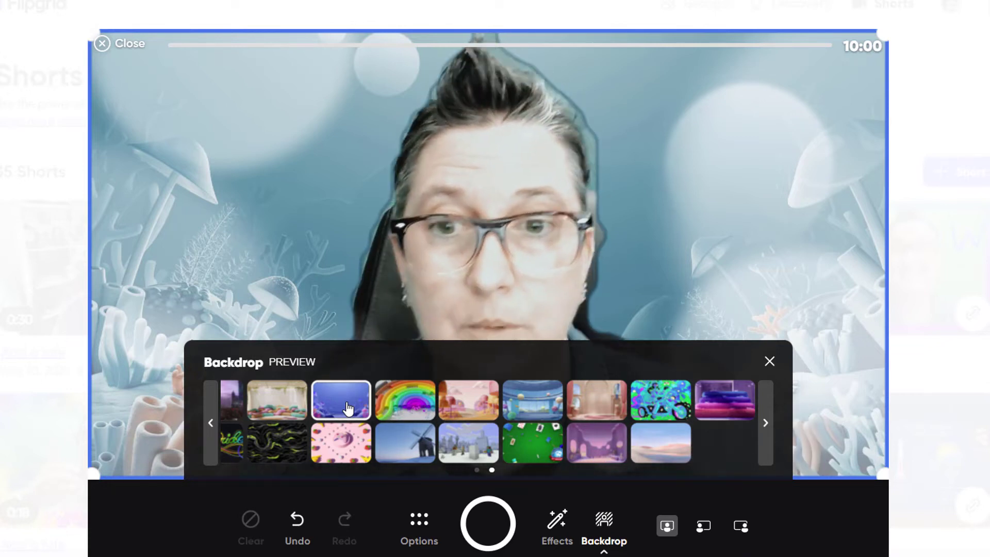
Use the screen as the backdrop by sharing the entire Screen 2
left_click(211, 423)
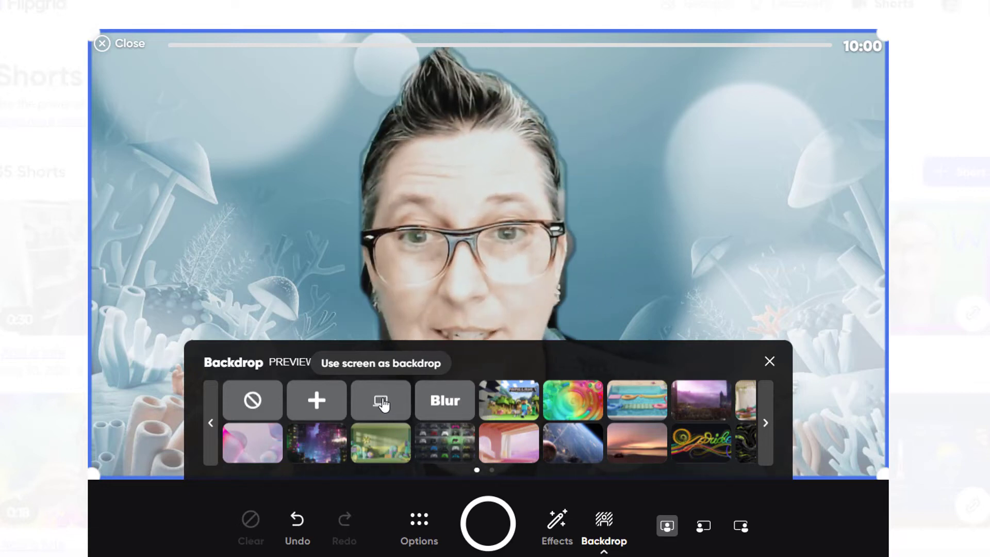
left_click(382, 404)
left_click(615, 140)
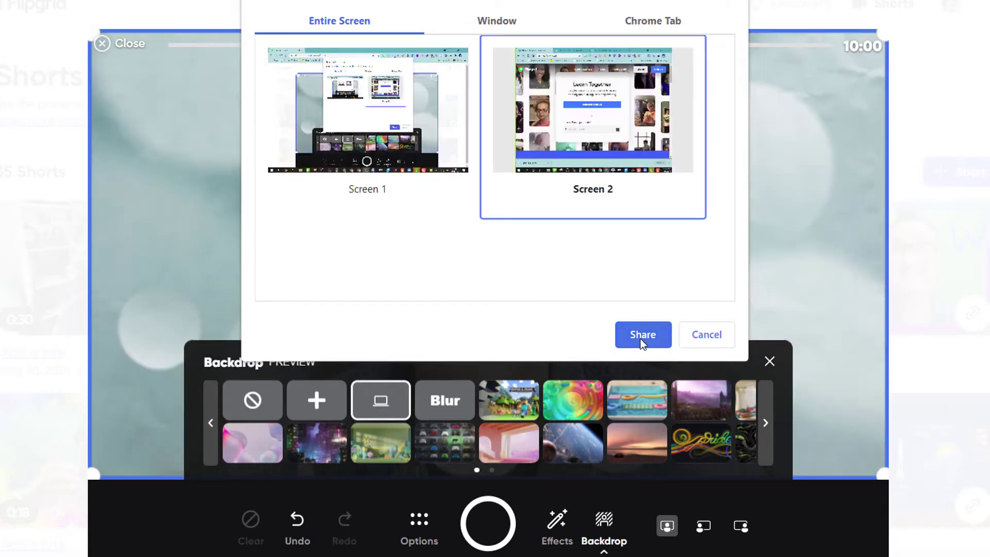
left_click(641, 336)
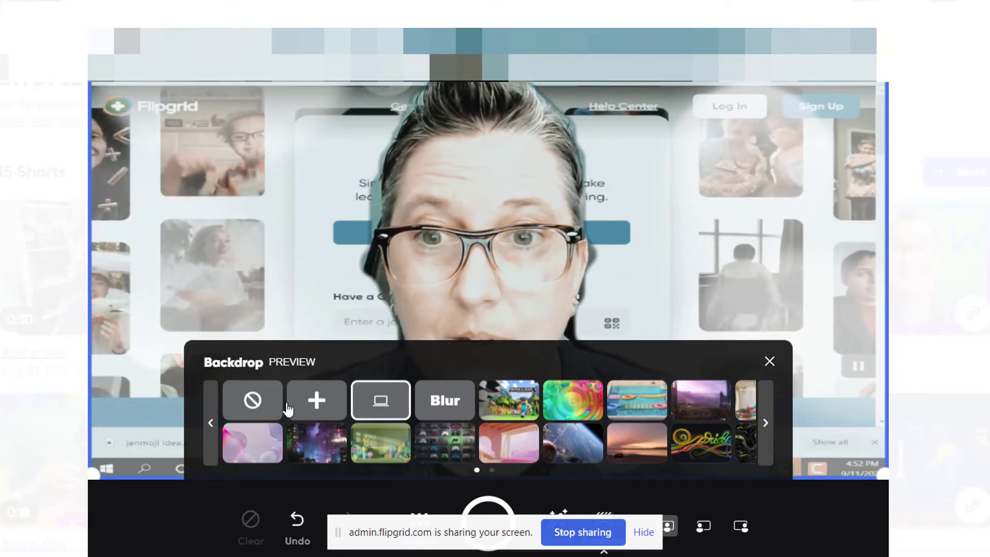
Move the presenter's cut-out to the right over the shared screen and shrink it toward the lower-right corner
left_click(466, 280)
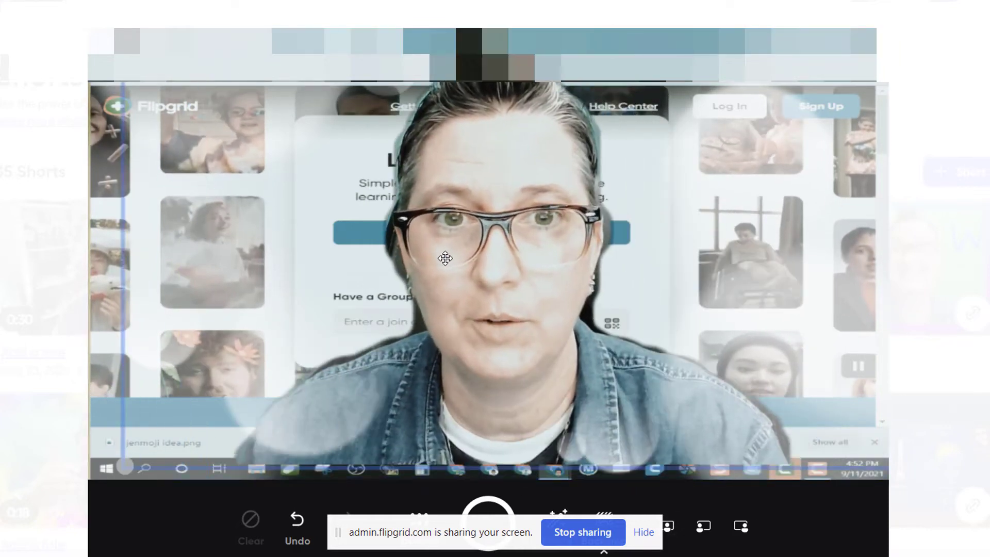
left_click_drag(375, 259, 497, 270)
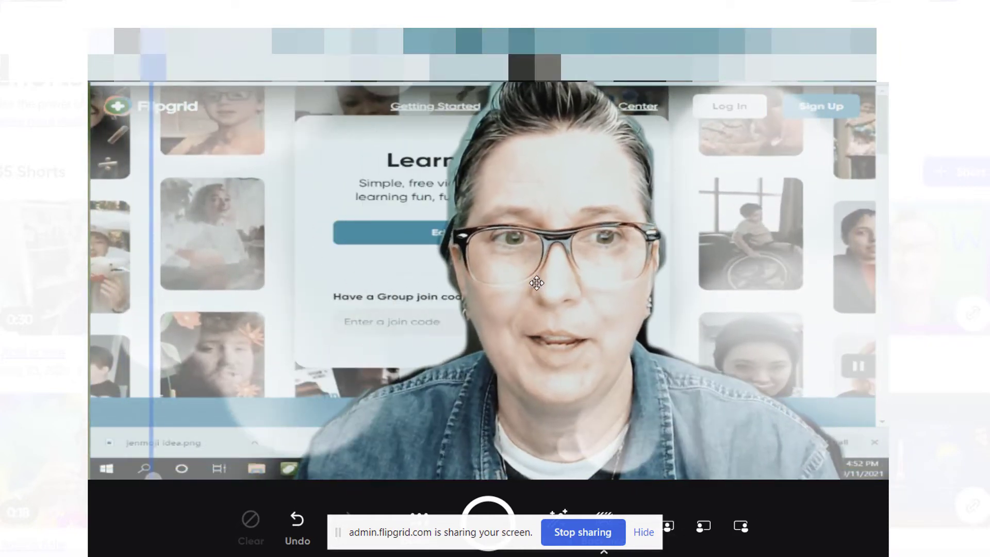
left_click(498, 271)
left_click_drag(147, 84, 621, 311)
left_click(809, 439)
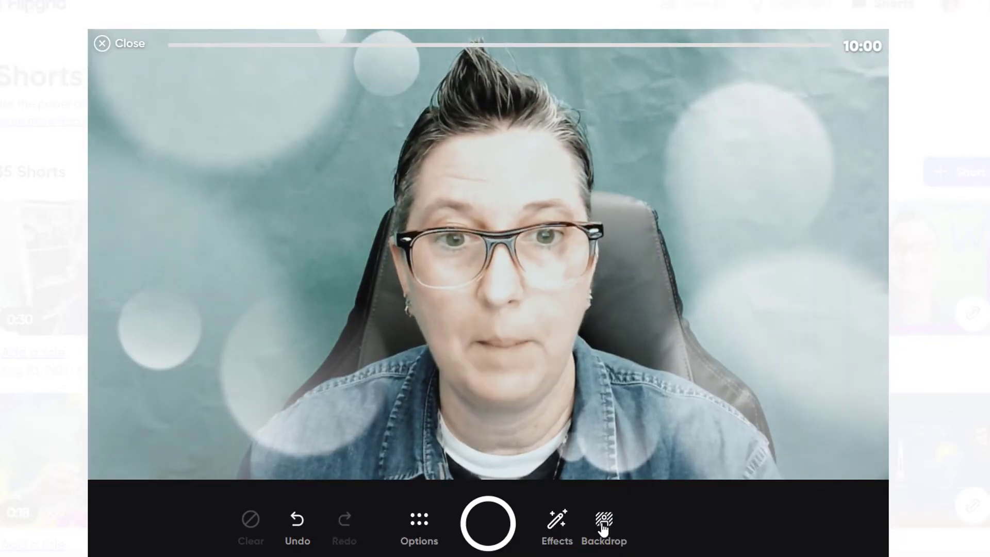
Leave the backdrop options without choosing one and record two clips of about 21 and 19 seconds
left_click(599, 542)
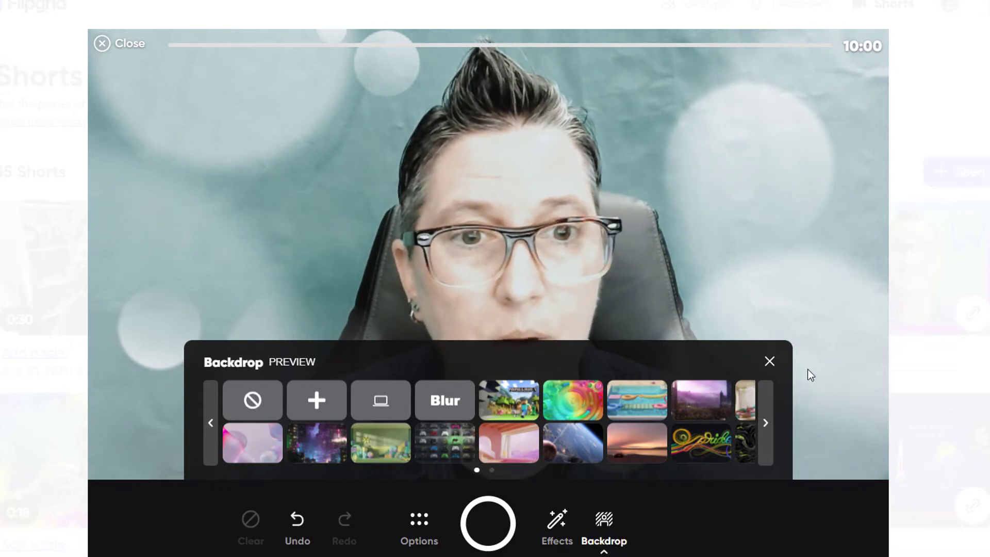
left_click(769, 361)
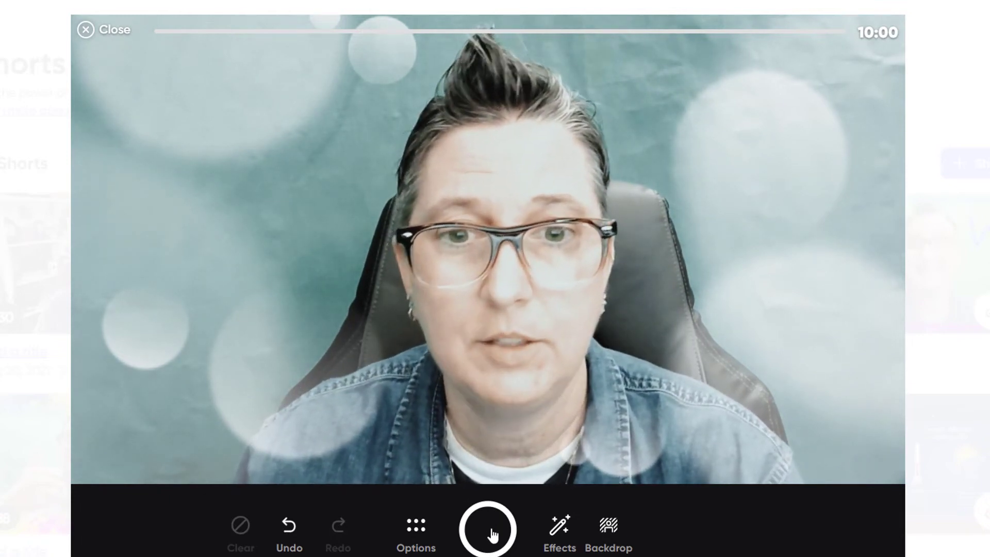
left_click(492, 536)
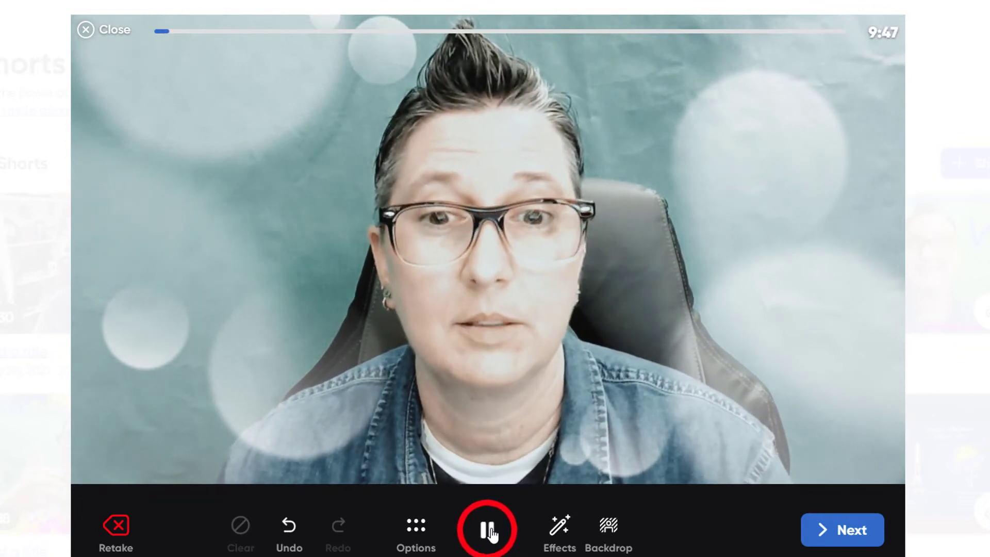
left_click(490, 533)
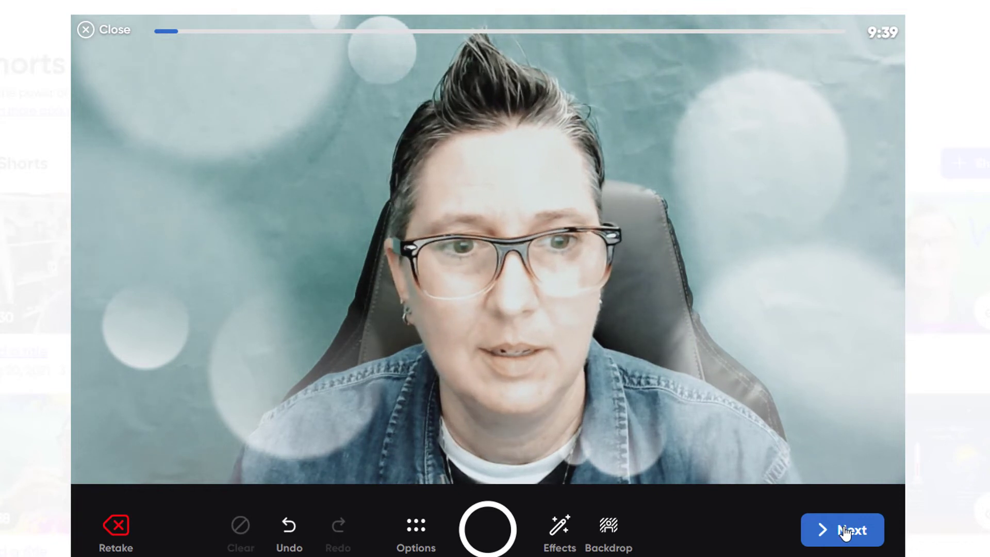
left_click(845, 532)
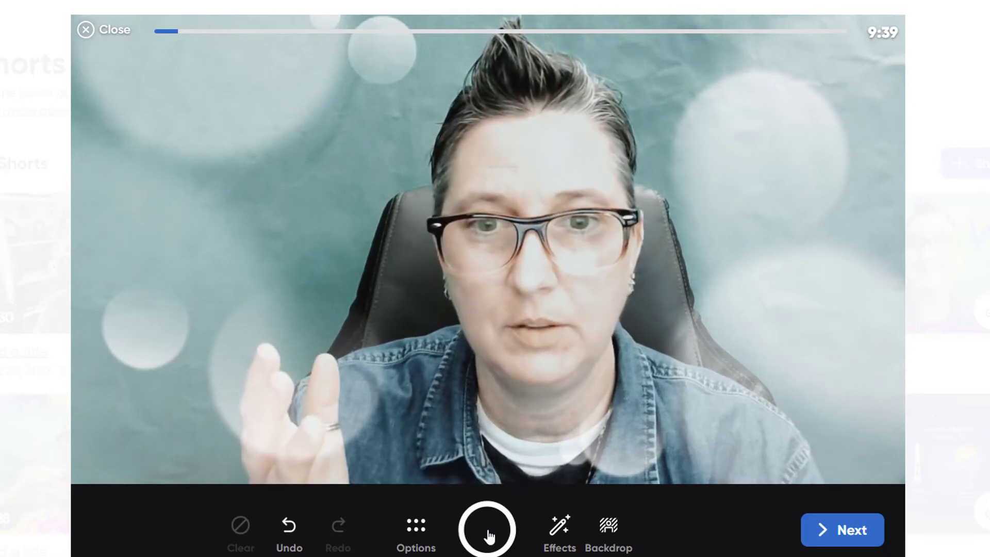
left_click(491, 534)
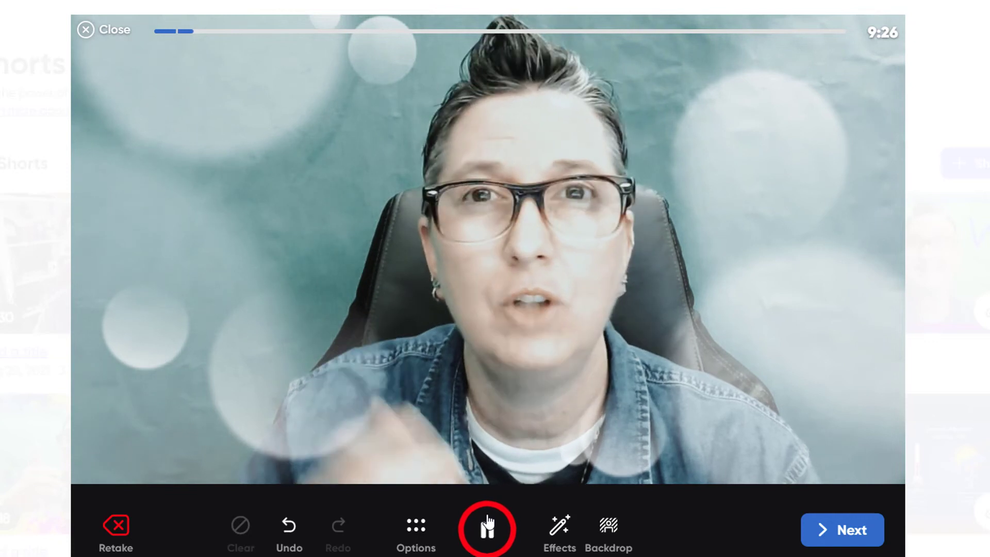
left_click(495, 541)
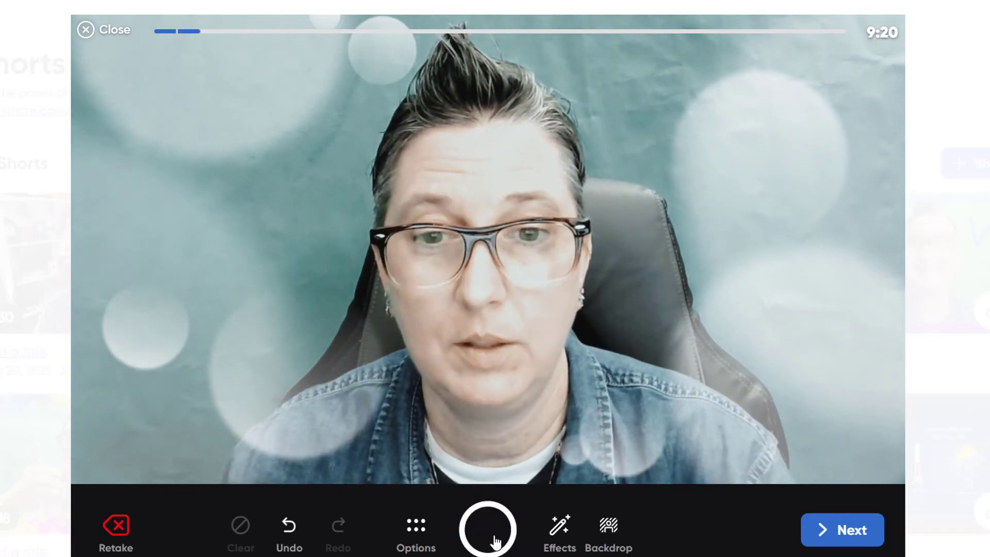
Proceed to the clip review, pause the playback and move the second clip ahead of the first
left_click(844, 531)
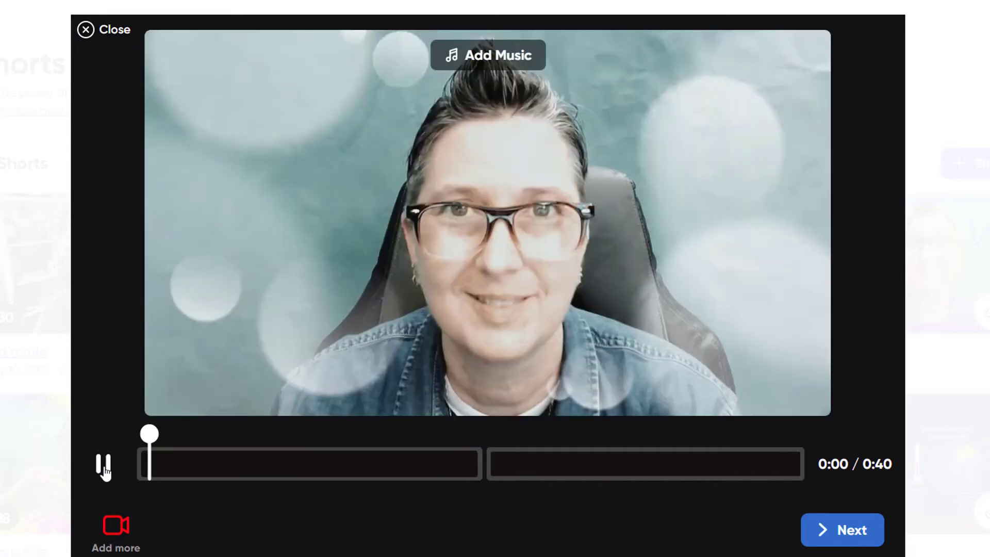
left_click(104, 467)
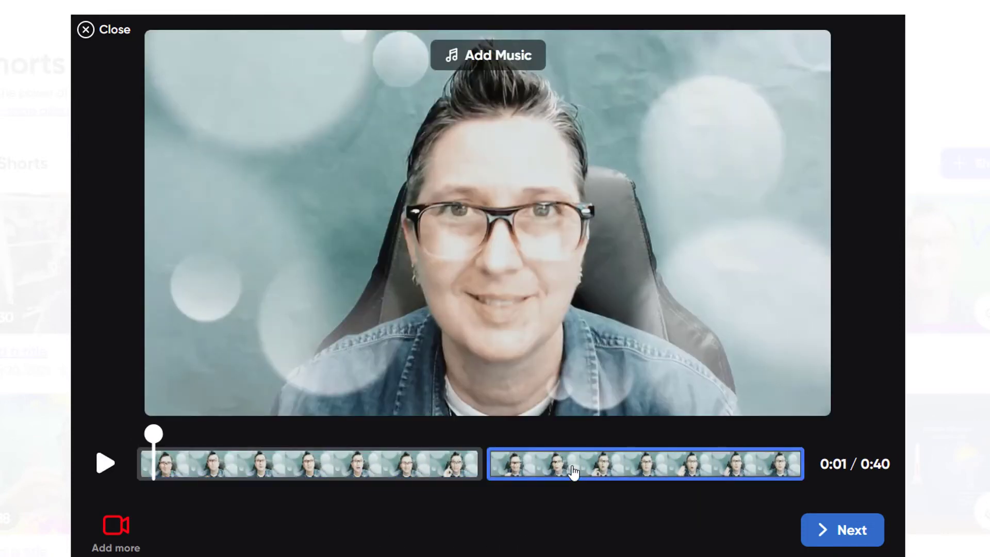
left_click_drag(732, 467, 416, 494)
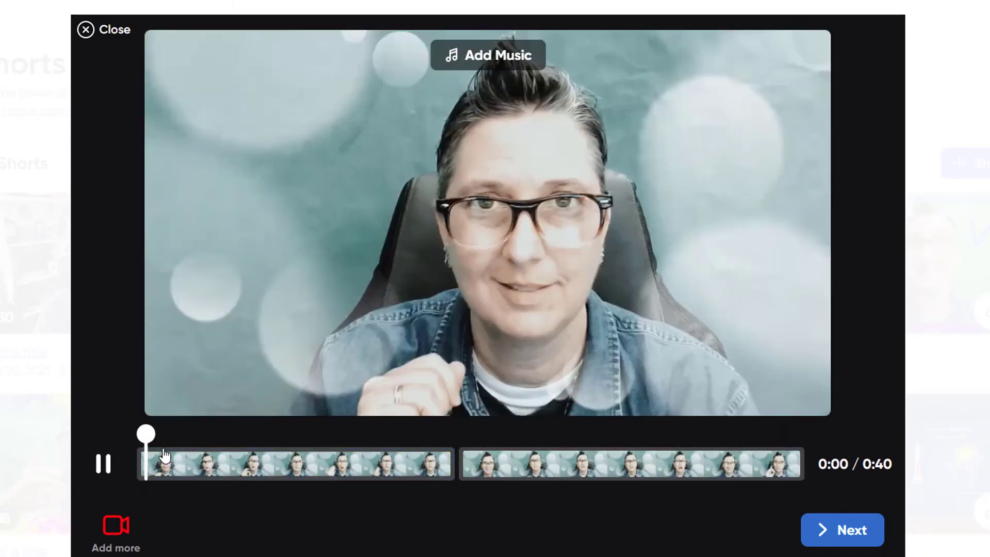
Trim the end of the first clip in the timeline to 0:16 and confirm the edit
left_click(140, 464)
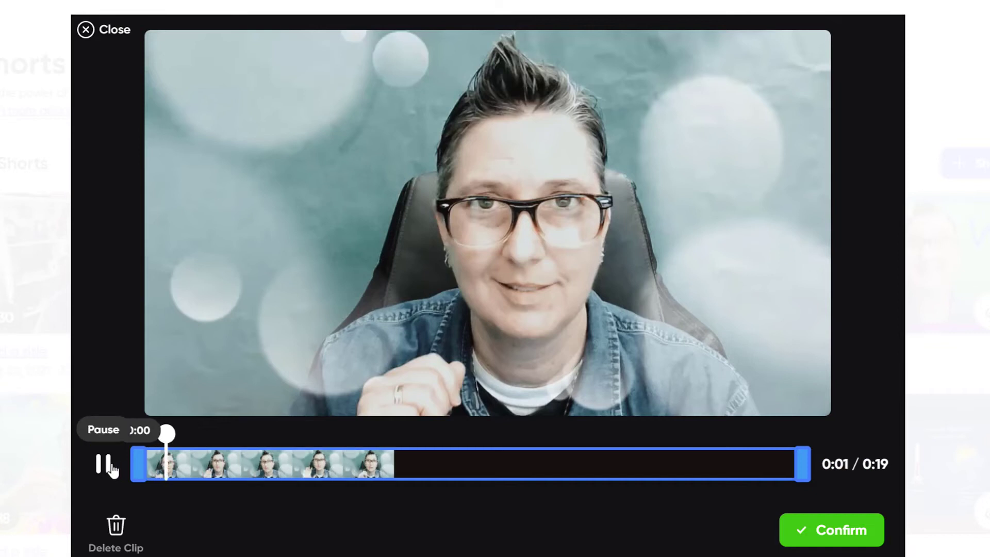
left_click(104, 465)
mouse_move(140, 466)
left_mouse_down()
mouse_move(168, 465)
mouse_move(142, 466)
left_mouse_up()
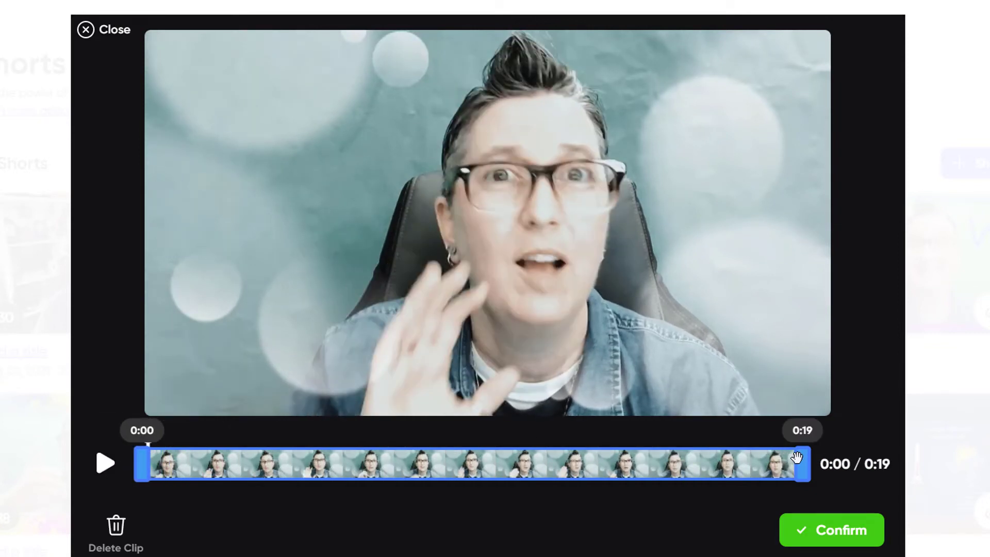
left_click_drag(796, 457, 815, 467)
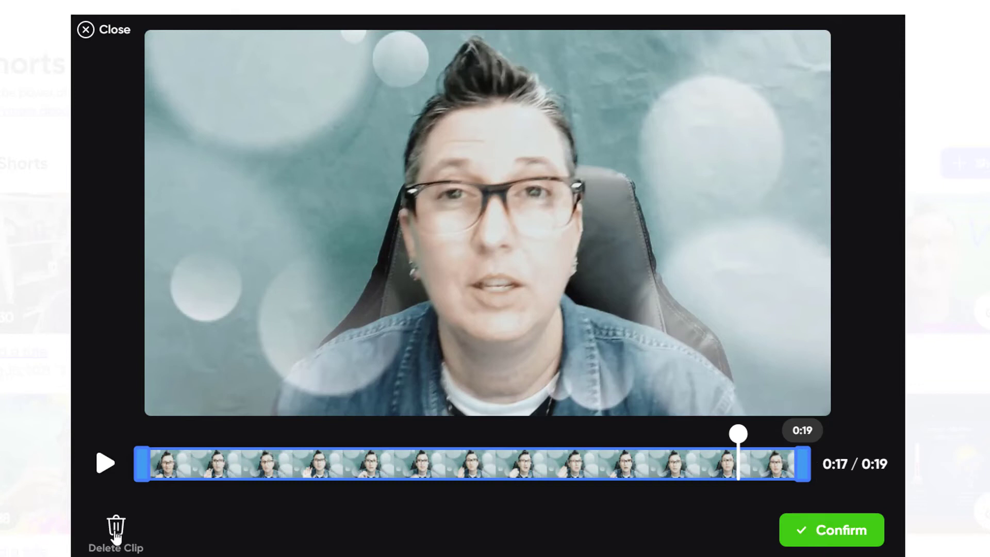
left_click_drag(808, 470, 714, 461)
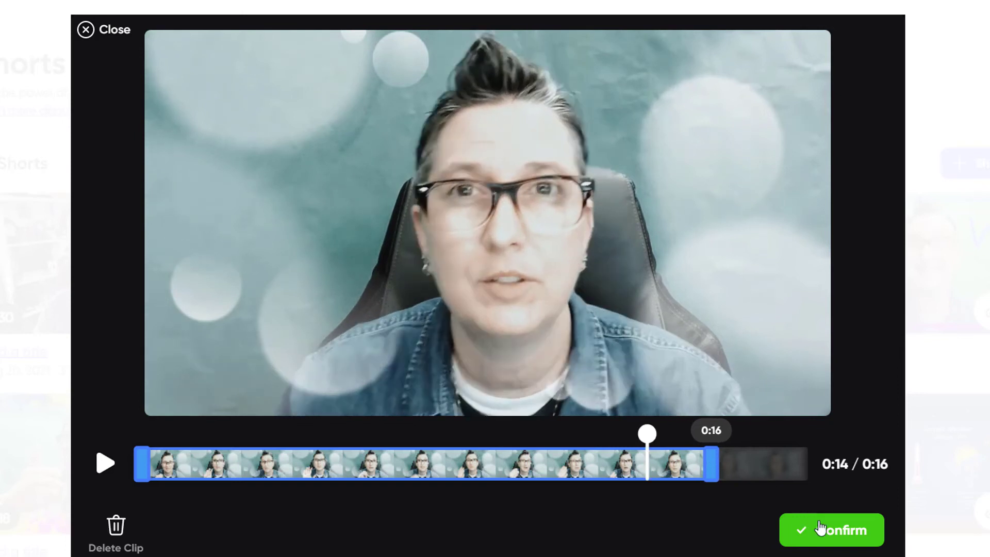
left_click(828, 530)
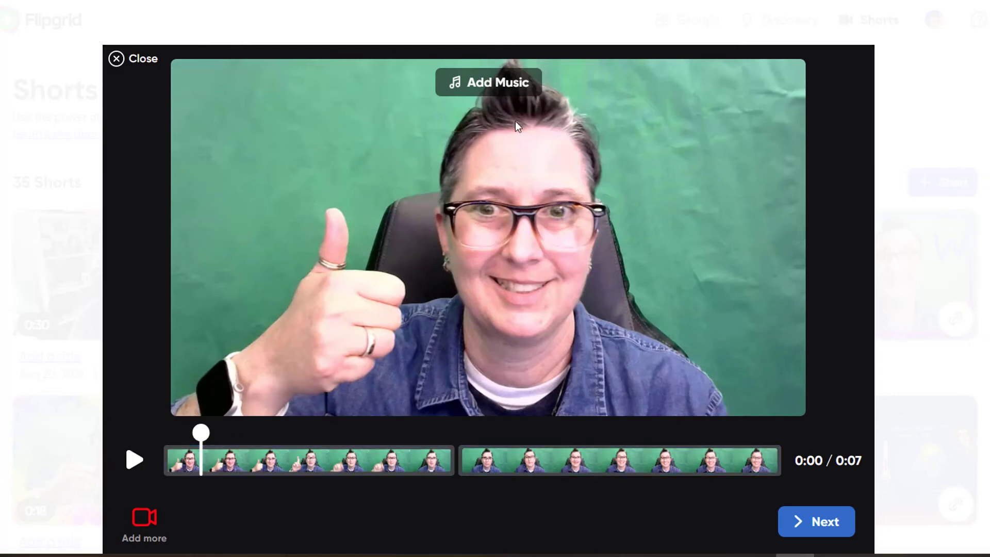
Browse the music library's Chill, Fun, Energetic, Inspiring, Sentimental and Cinematic tracks for the video
left_click(511, 87)
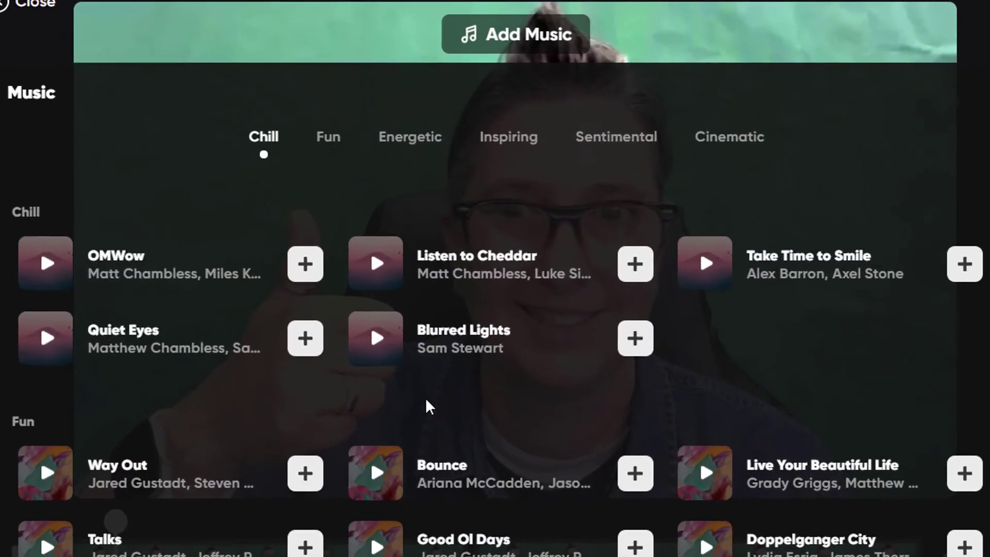
scroll(571, 420, "down", 2)
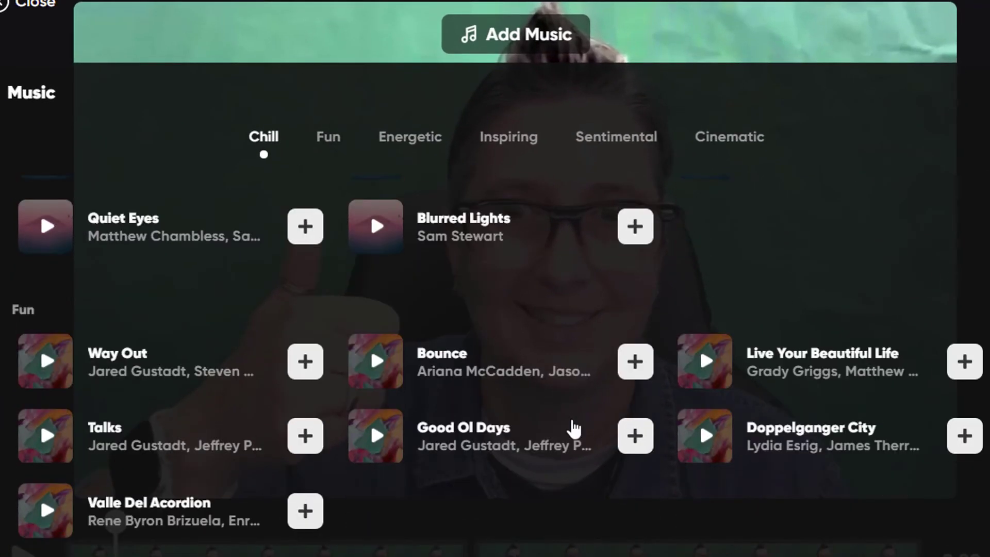
scroll(573, 427, "up", 2)
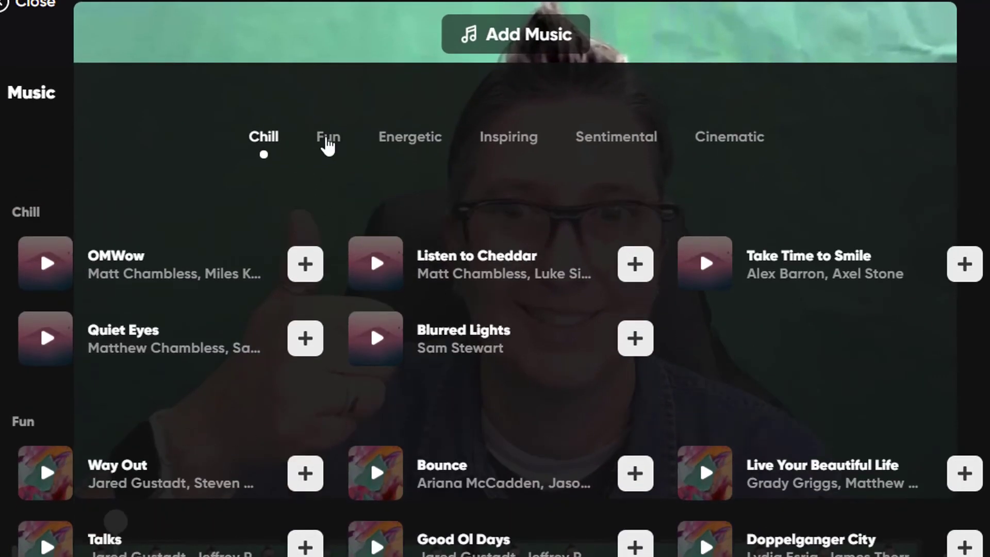
left_click(328, 137)
left_click(413, 133)
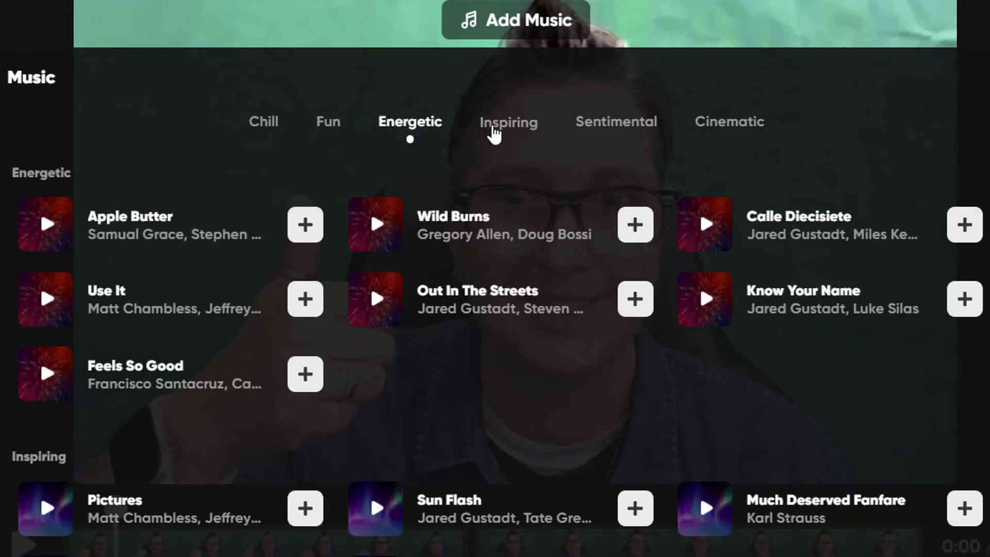
left_click(490, 132)
left_click(639, 135)
left_click(703, 130)
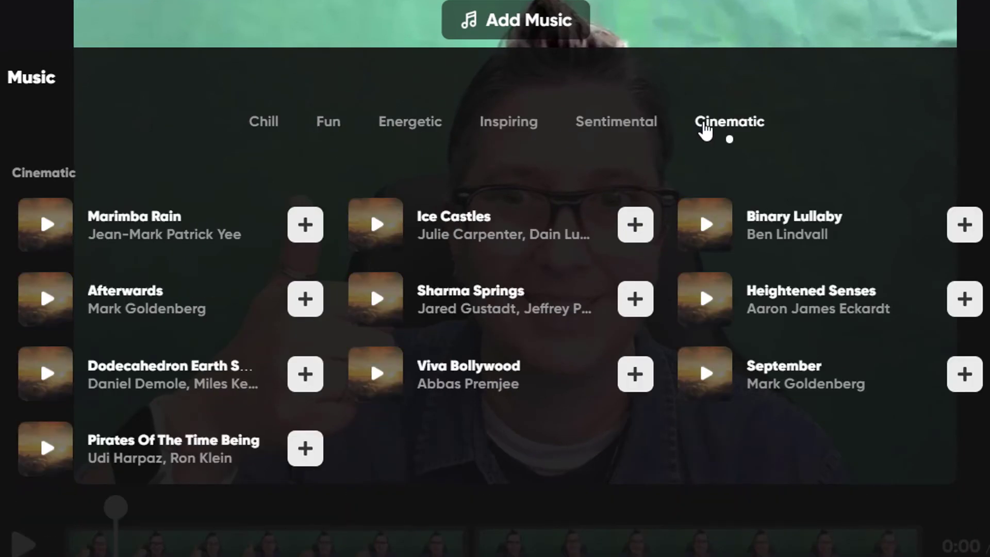
Preview the Energetic track "Out In The Streets", add it to the video as background music and pause the playback
left_click(275, 128)
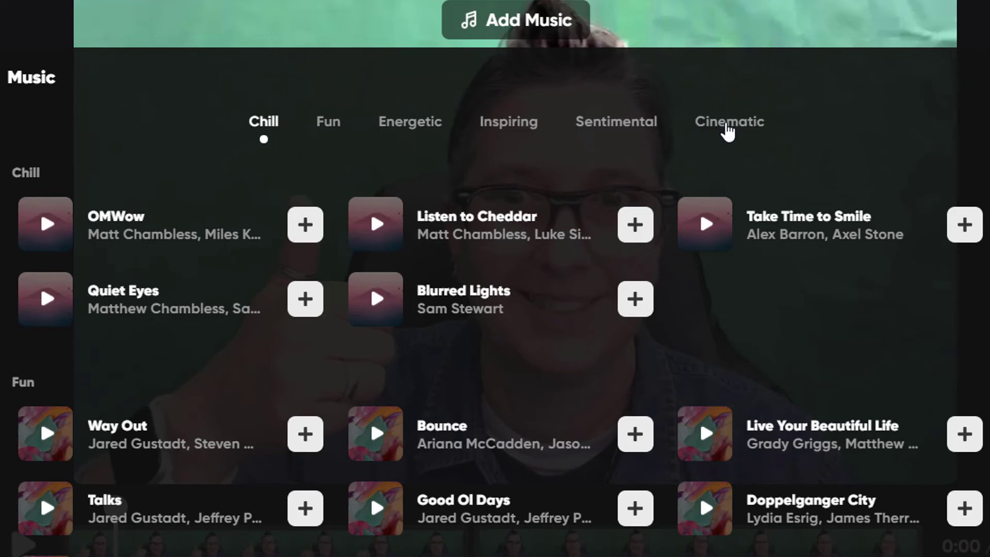
left_click(413, 132)
left_click(385, 307)
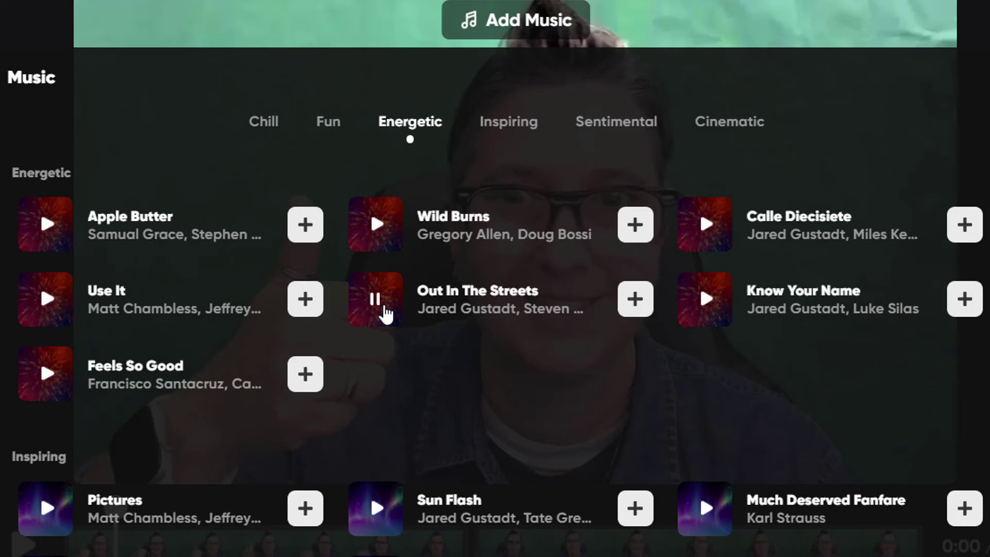
left_click(379, 296)
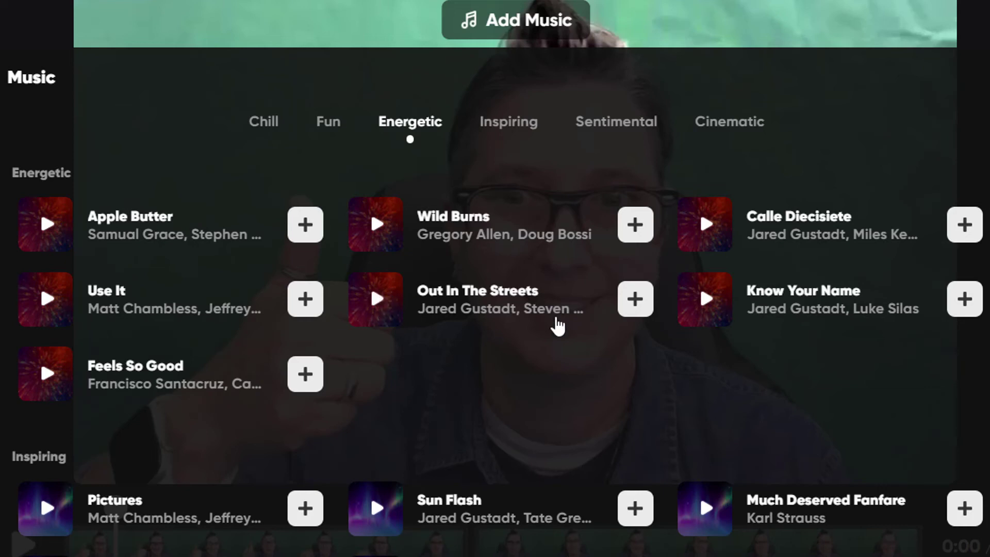
left_click(636, 302)
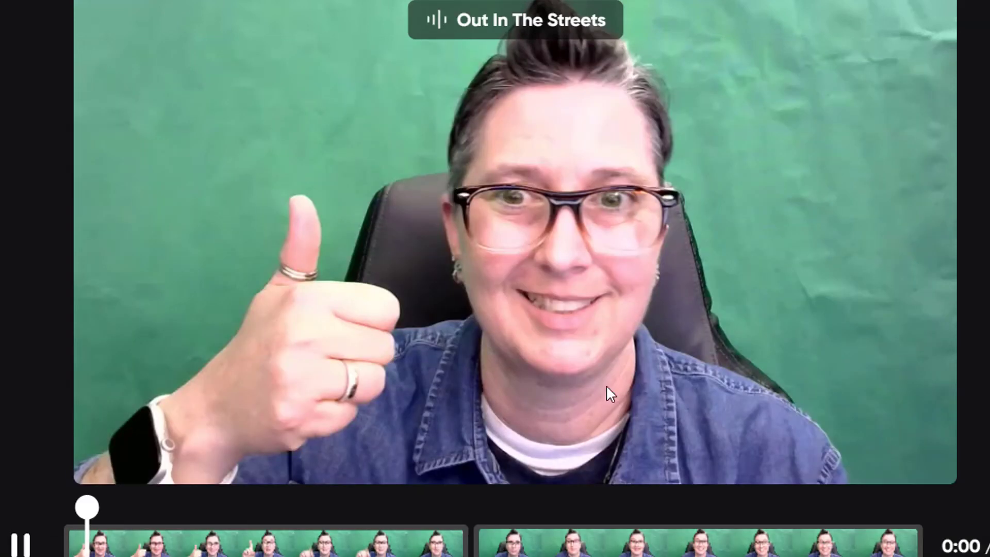
left_click(25, 548)
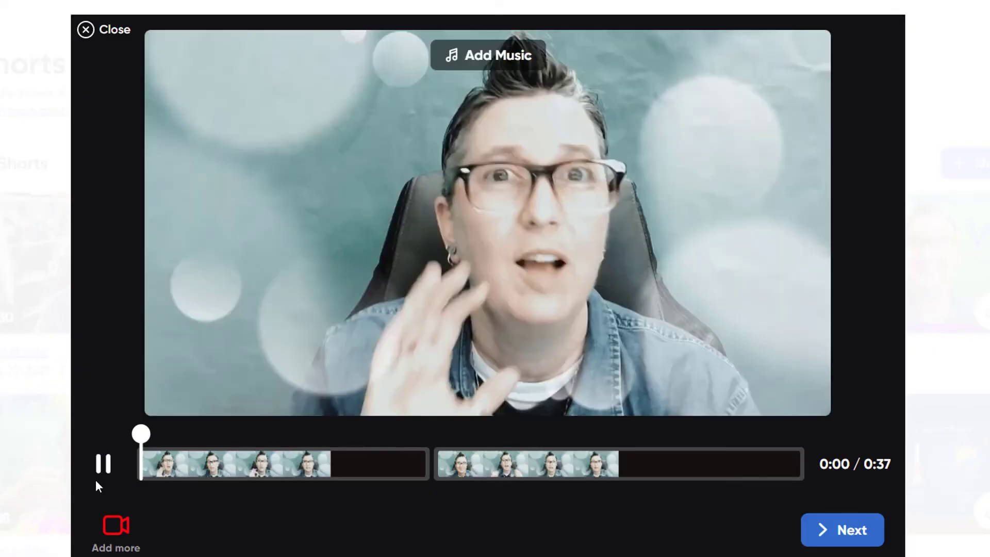
Proceed to the cover photo confirmation and try selecting a frame partway through the first clip as the cover
left_click(854, 536)
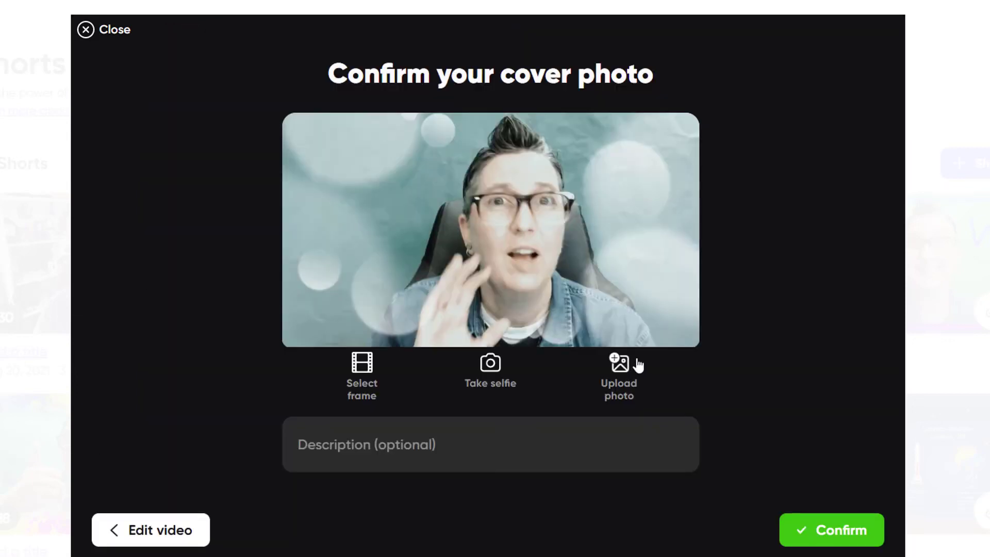
left_click(362, 366)
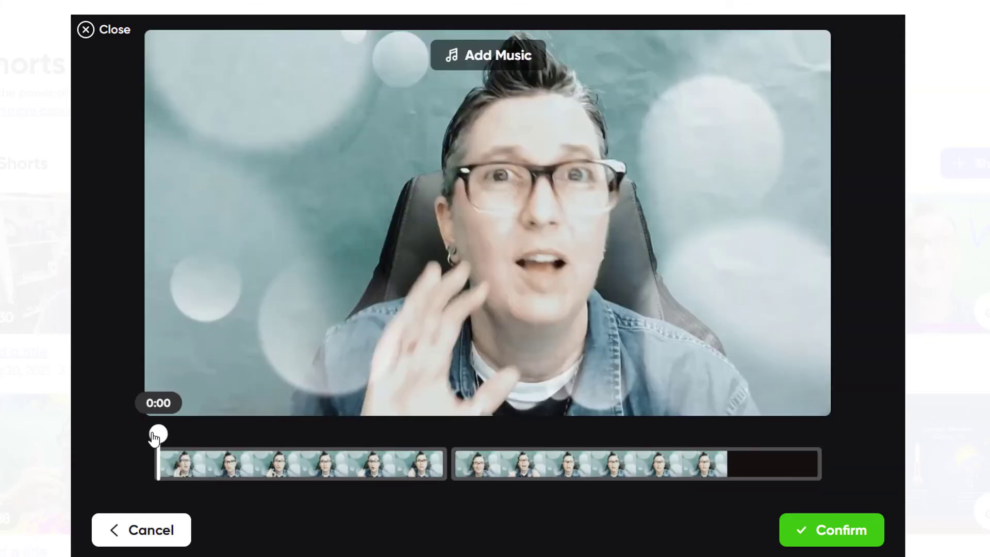
left_click_drag(155, 437, 378, 439)
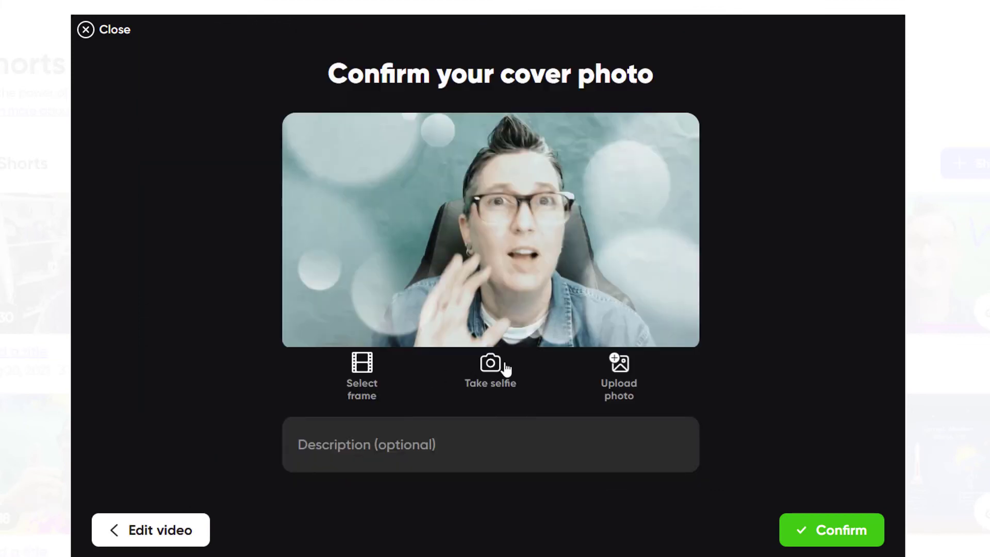
Take a selfie with the camera to use as the video's cover photo
left_click(504, 375)
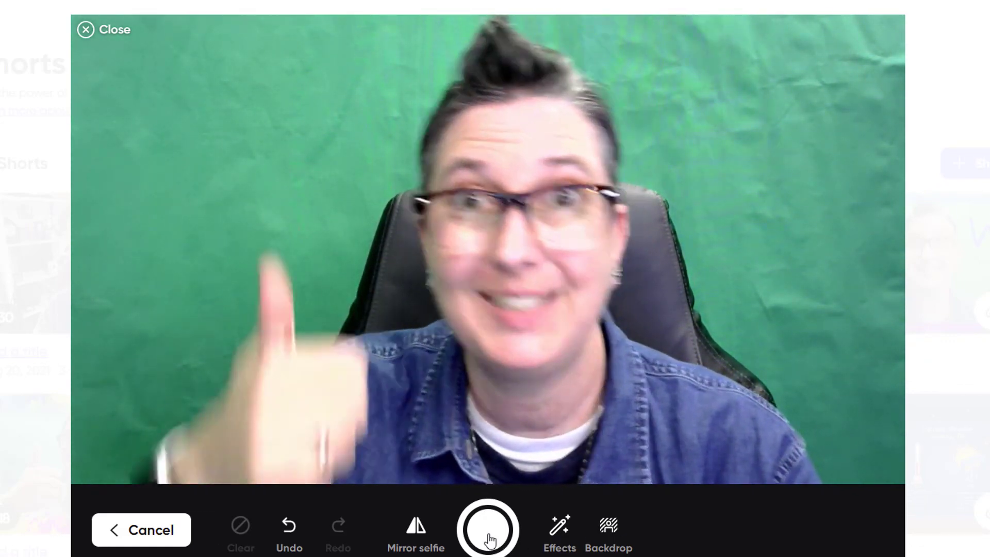
left_click(489, 536)
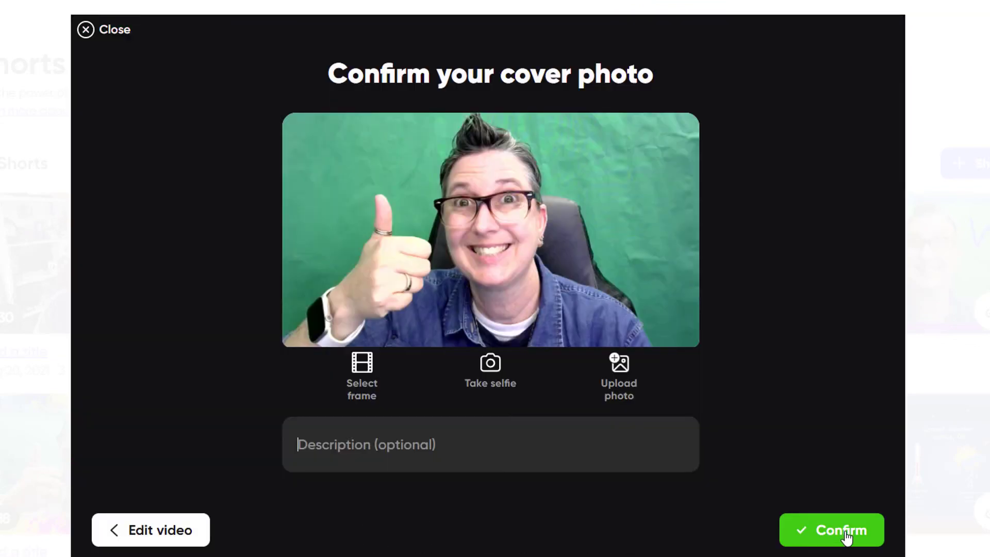